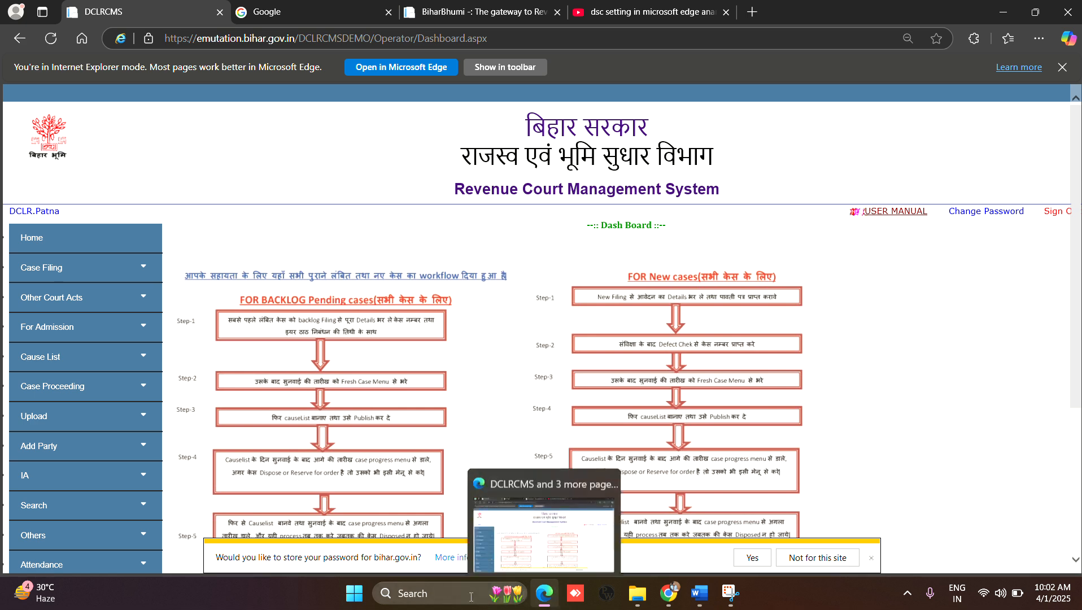
Step: Search Windows for "edge" to locate the Microsoft Edge app, and close the search
{"action": "left_click", "coordinate": [446, 596]}
{"action": "type", "text": "edge"}
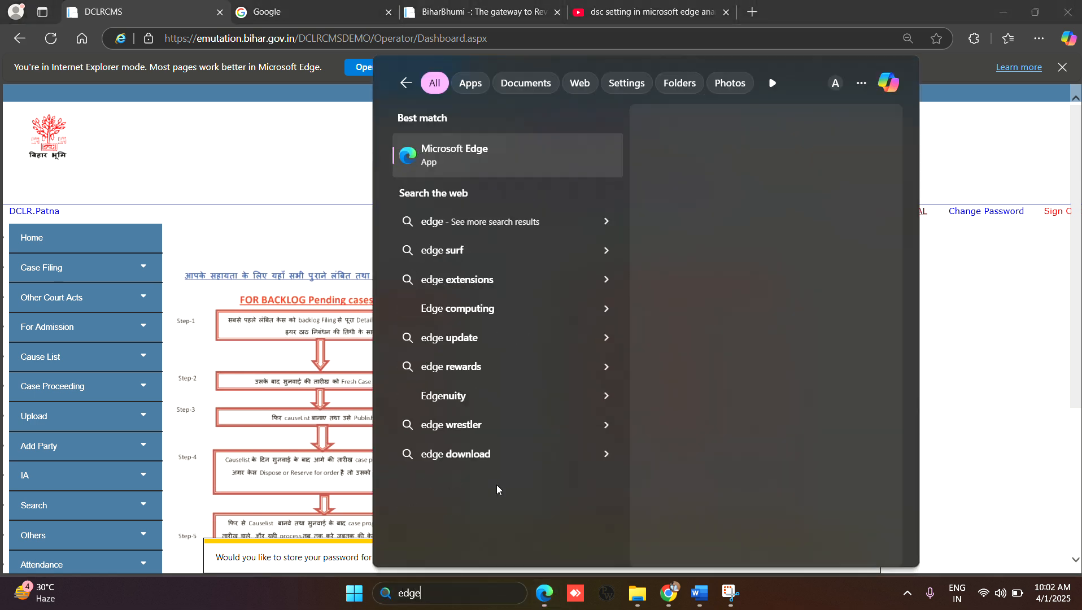
{"action": "left_click", "coordinate": [332, 153]}
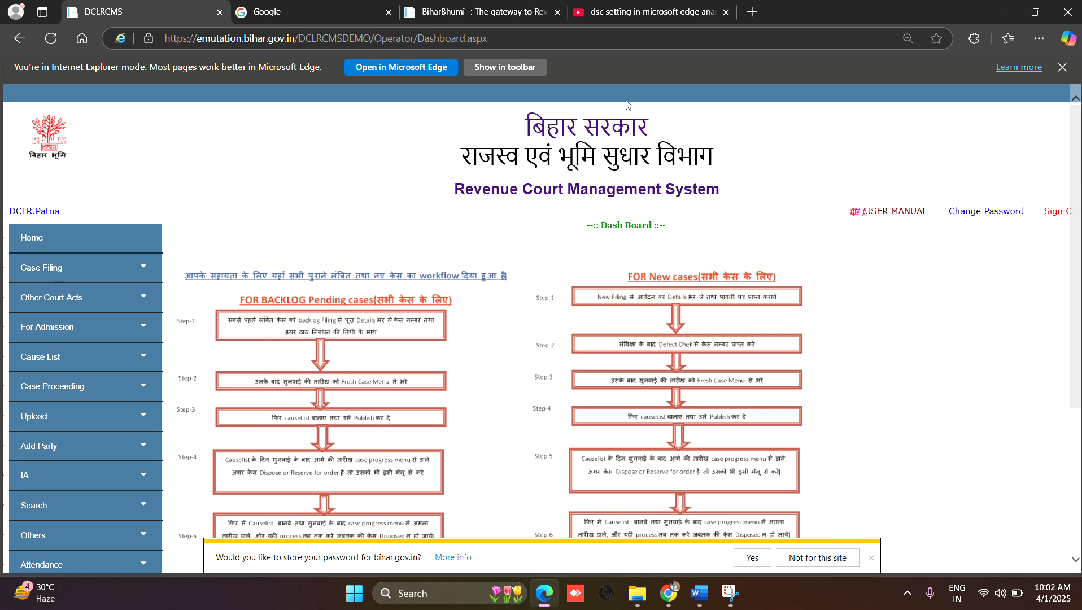
Step: Review the YouTube search query and its results for videos on digital signature settings in Microsoft Edge
{"action": "left_click", "coordinate": [688, 14]}
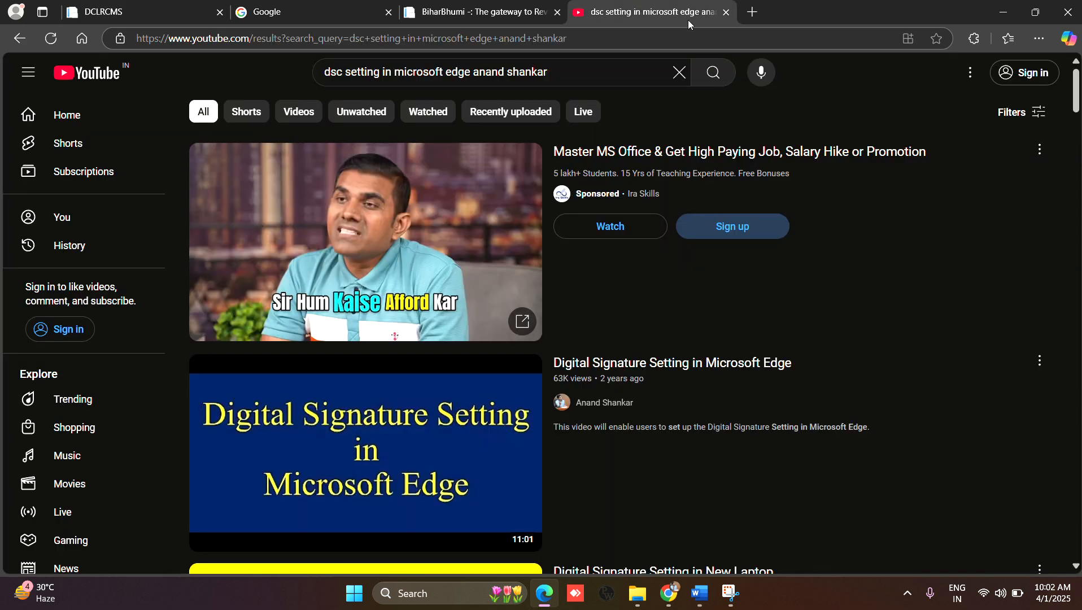
{"action": "left_click", "coordinate": [331, 71]}
{"action": "double_click", "coordinate": [338, 72]}
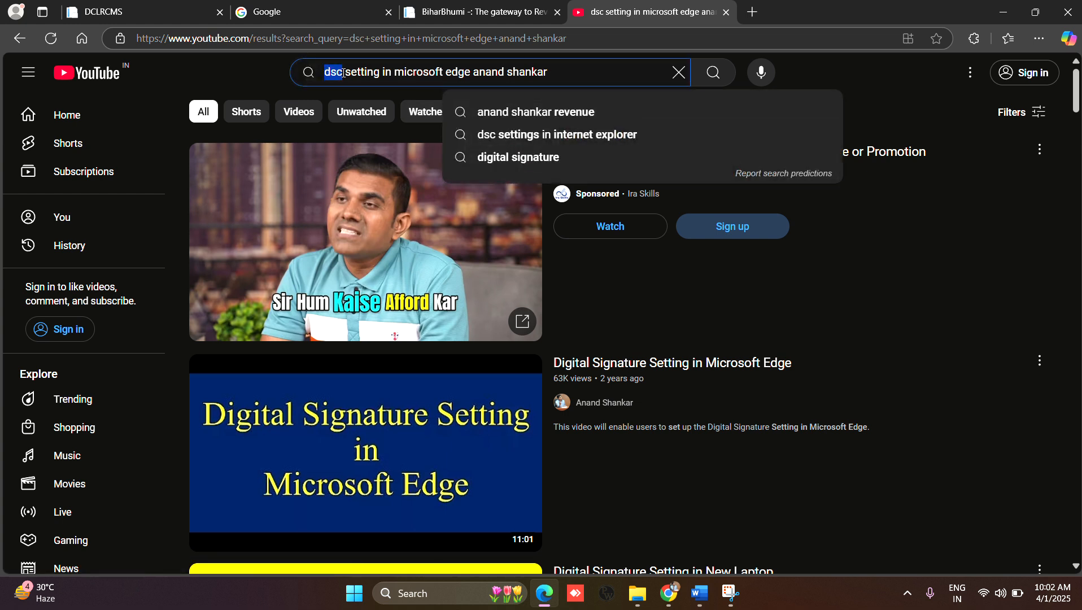
{"action": "left_click_drag", "start_coordinate": [343, 73], "coordinate": [564, 67]}
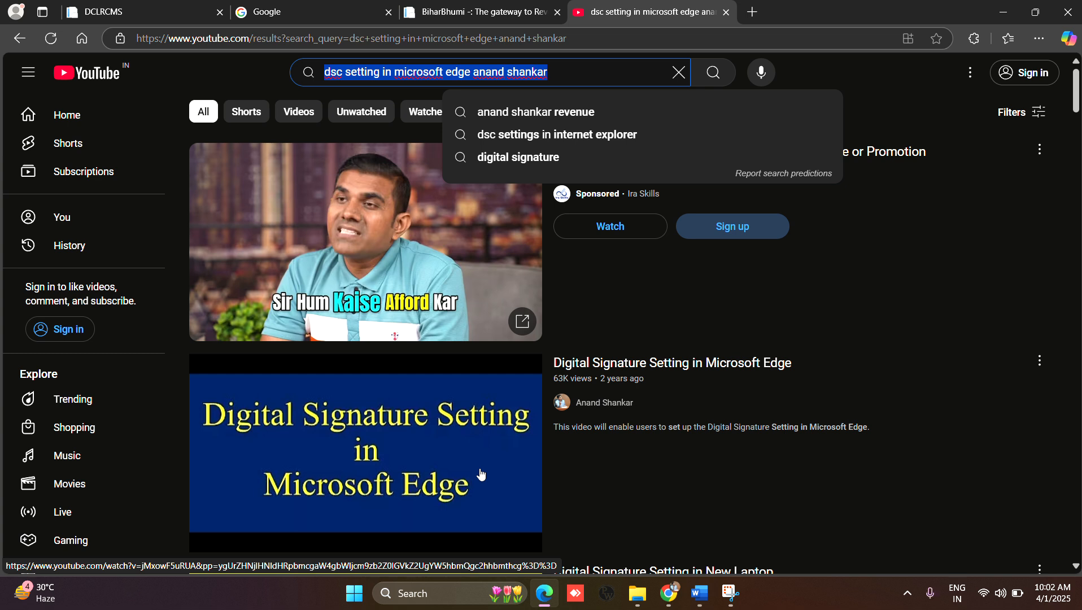
{"action": "mouse_move", "coordinate": [480, 474]}
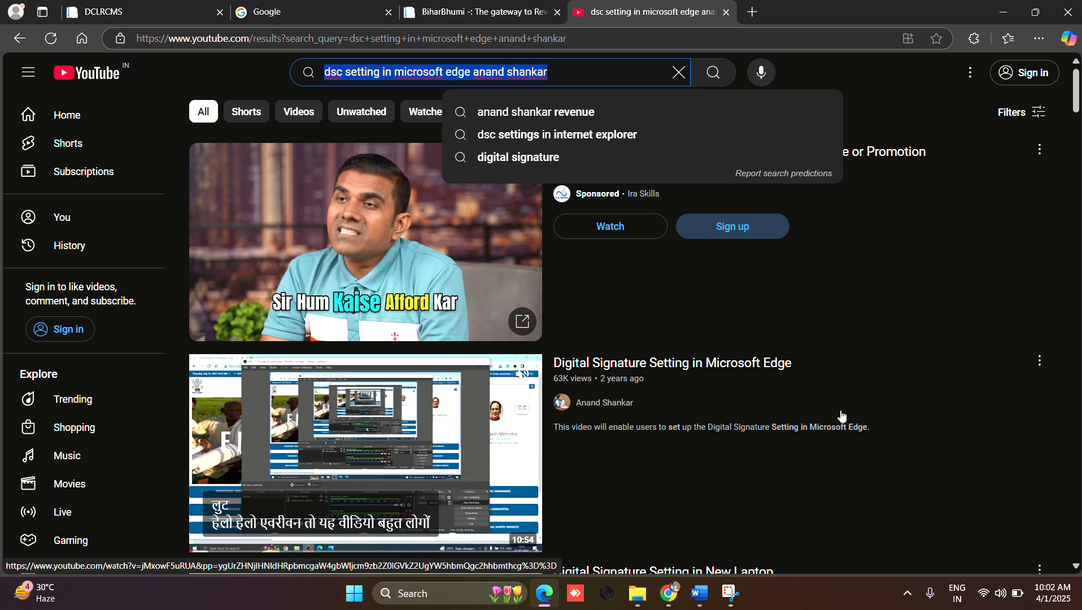
{"action": "scroll", "coordinate": [625, 486], "scroll_direction": "down", "scroll_amount": 1}
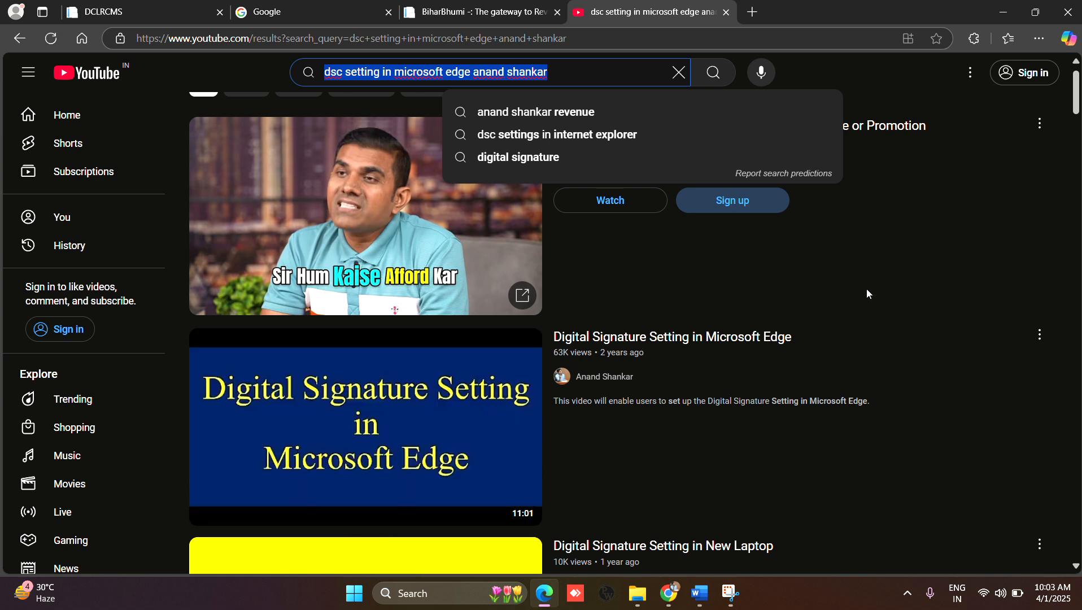
{"action": "left_click", "coordinate": [867, 293]}
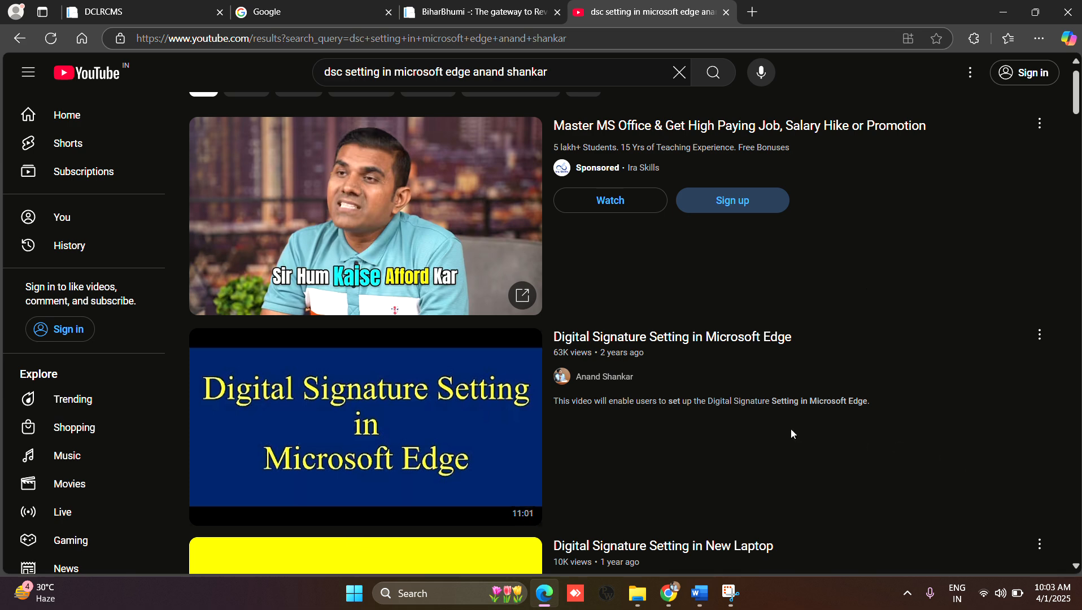
{"action": "mouse_move", "coordinate": [760, 418]}
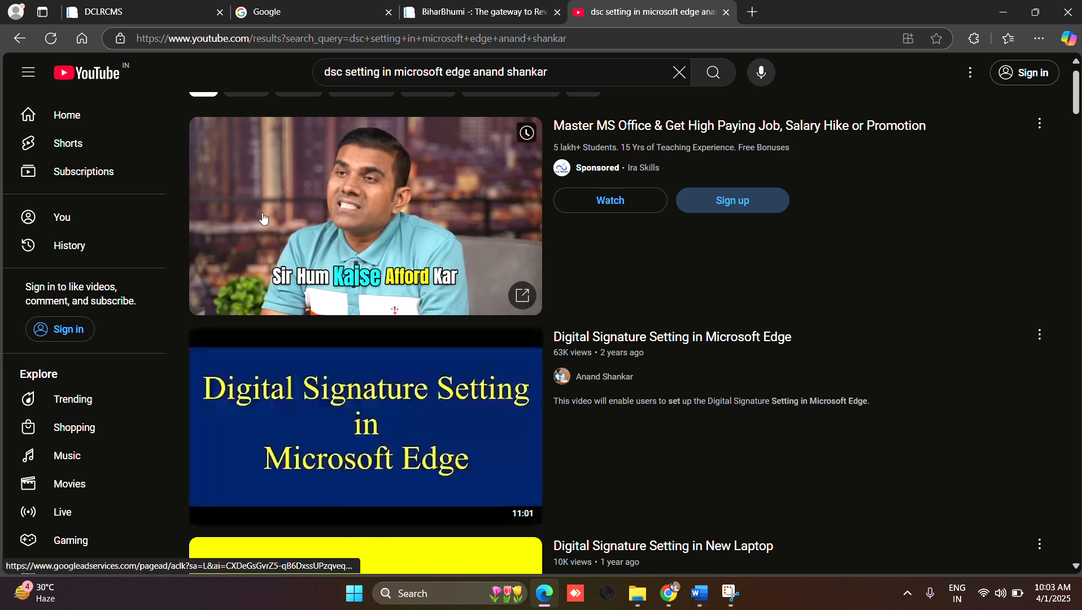
Step: Dismiss the online services notice on the BiharBhumi portal and open the Revenue Court Management System login page
{"action": "left_click", "coordinate": [157, 14]}
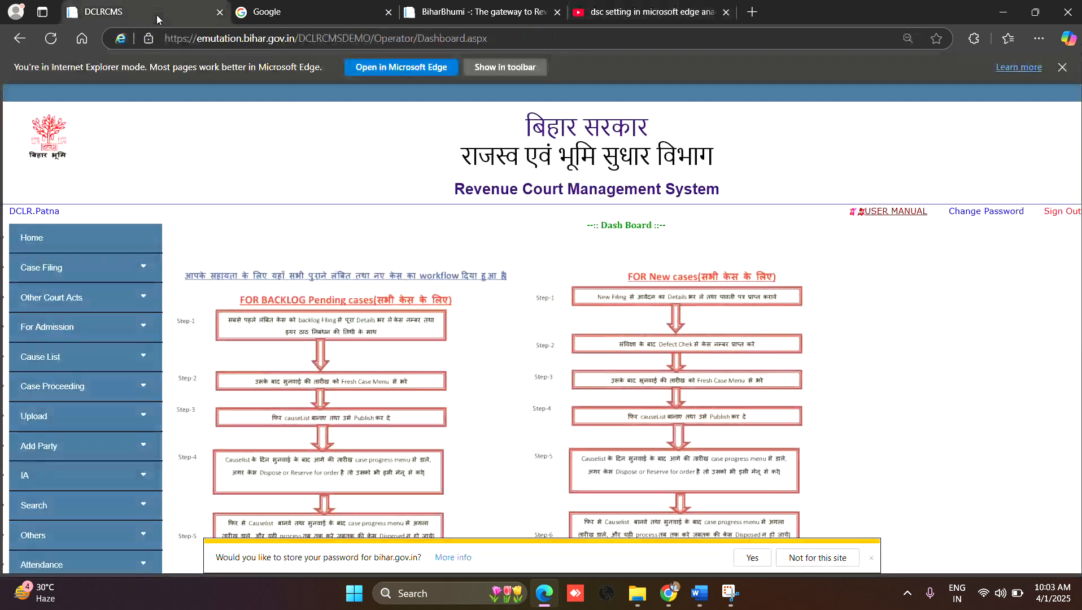
{"action": "left_click", "coordinate": [416, 17]}
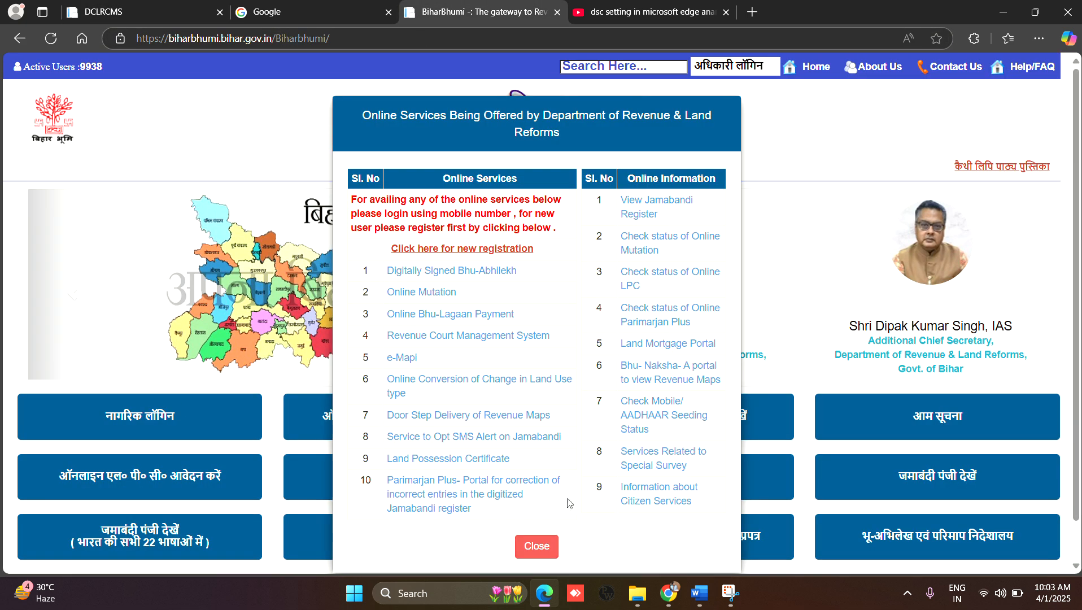
{"action": "left_click", "coordinate": [537, 546]}
{"action": "scroll", "coordinate": [526, 551], "scroll_direction": "down", "scroll_amount": 6}
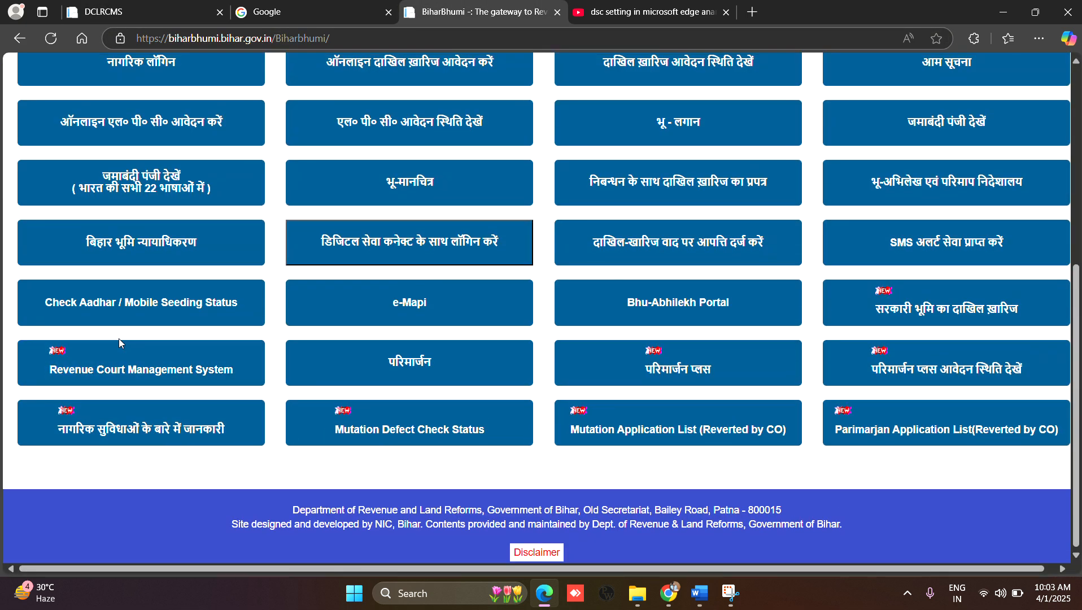
{"action": "left_click", "coordinate": [140, 374]}
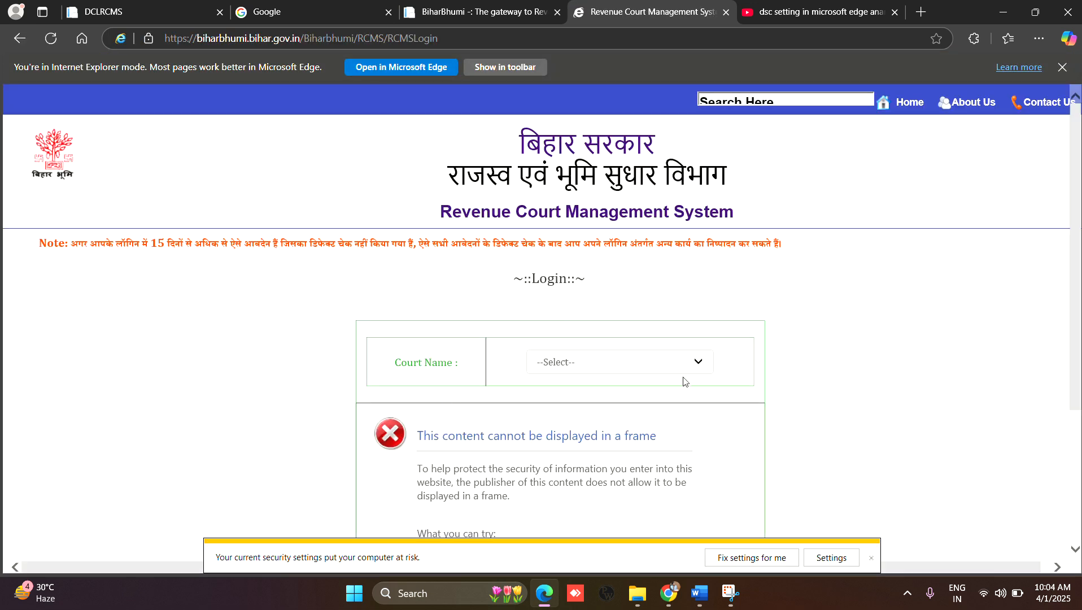
Step: Choose DCLR as the court name to bring up its login form
{"action": "left_click", "coordinate": [696, 364]}
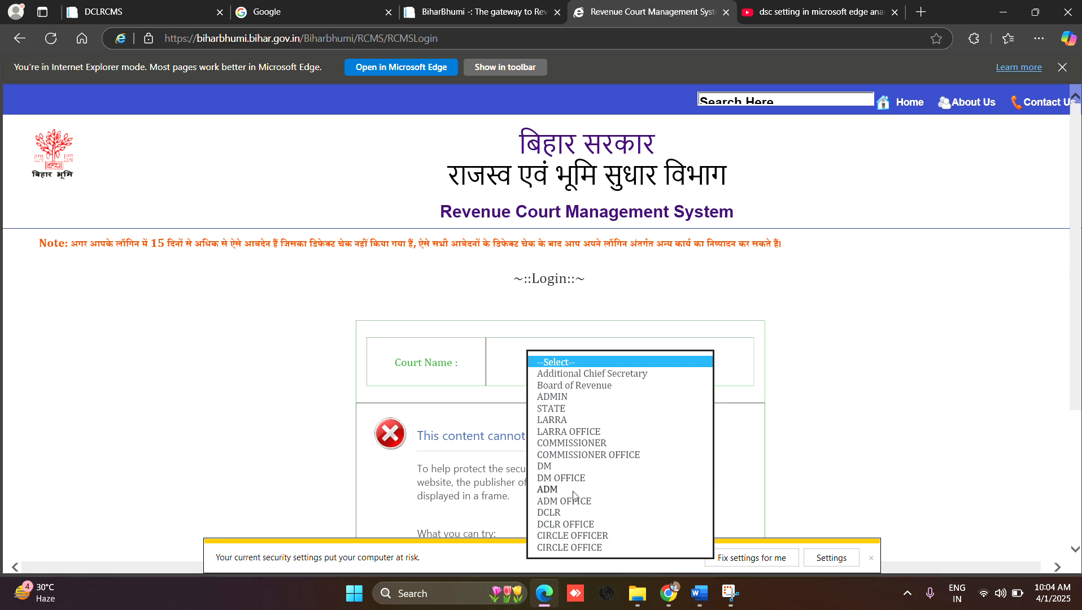
{"action": "left_click", "coordinate": [573, 514]}
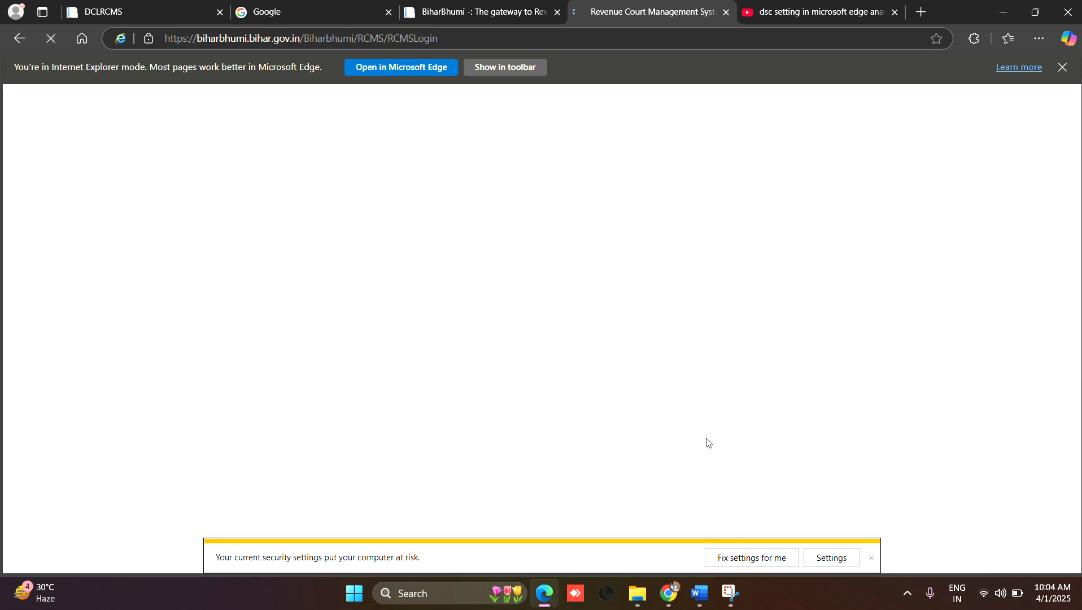
{"action": "scroll", "coordinate": [628, 410], "scroll_direction": "down", "scroll_amount": 2}
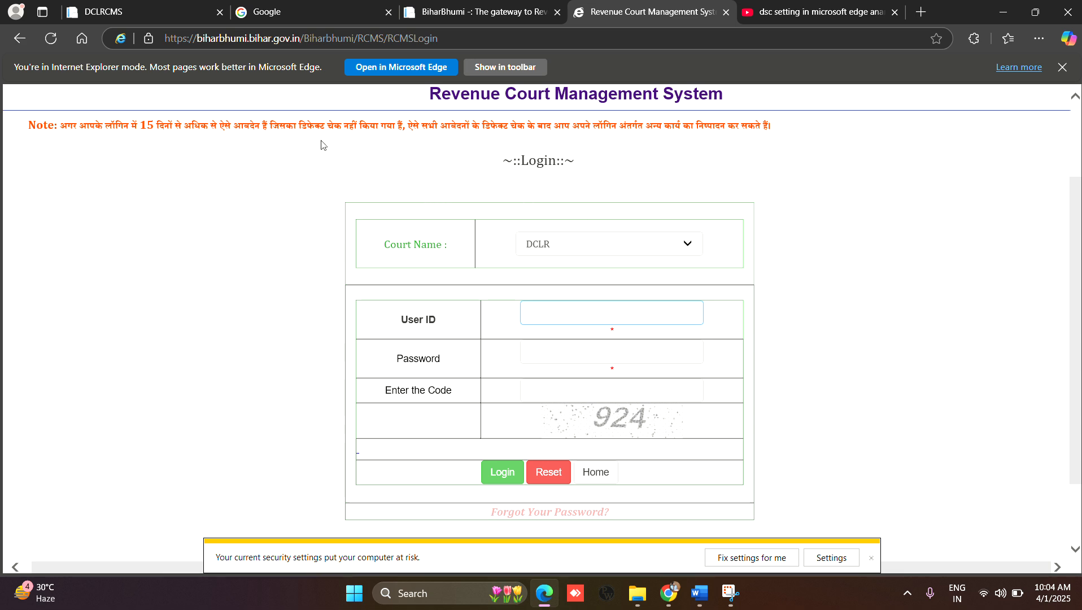
Step: Return to the DCLRCMS dashboard and copy its page URL
{"action": "left_click", "coordinate": [164, 14]}
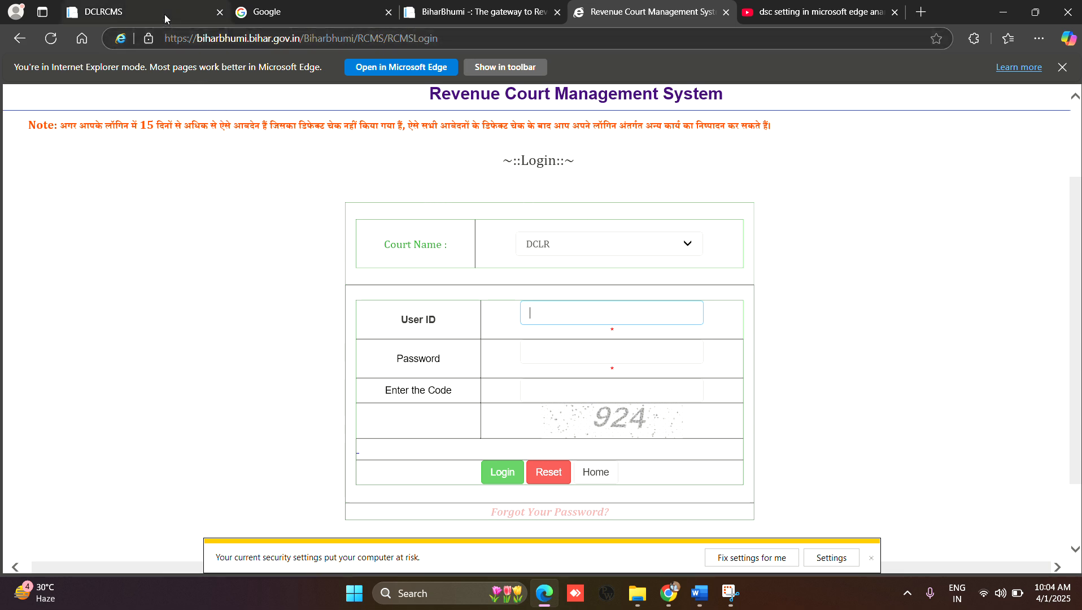
{"action": "scroll", "coordinate": [247, 341], "scroll_direction": "down", "scroll_amount": 3}
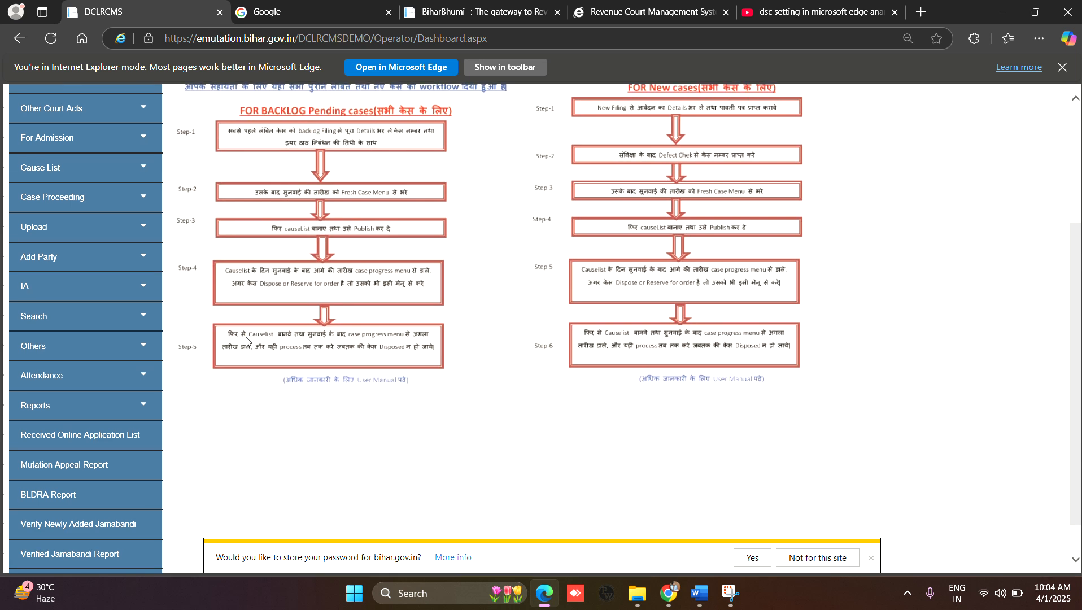
{"action": "left_click", "coordinate": [318, 41]}
{"action": "key", "text": "ctrl+c"}
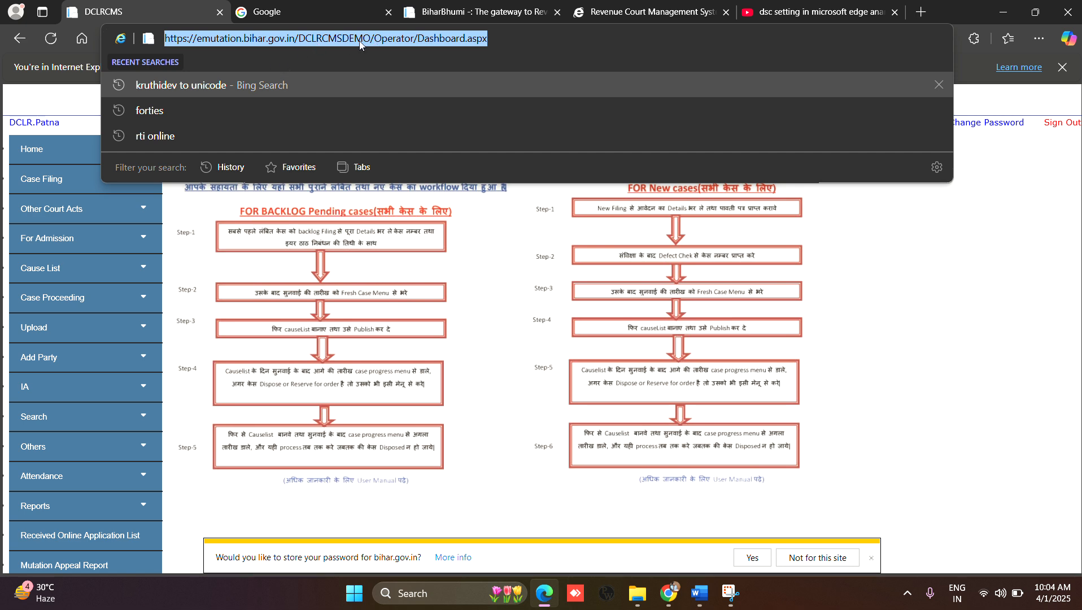
{"action": "left_click", "coordinate": [428, 15]}
{"action": "left_click", "coordinate": [142, 18]}
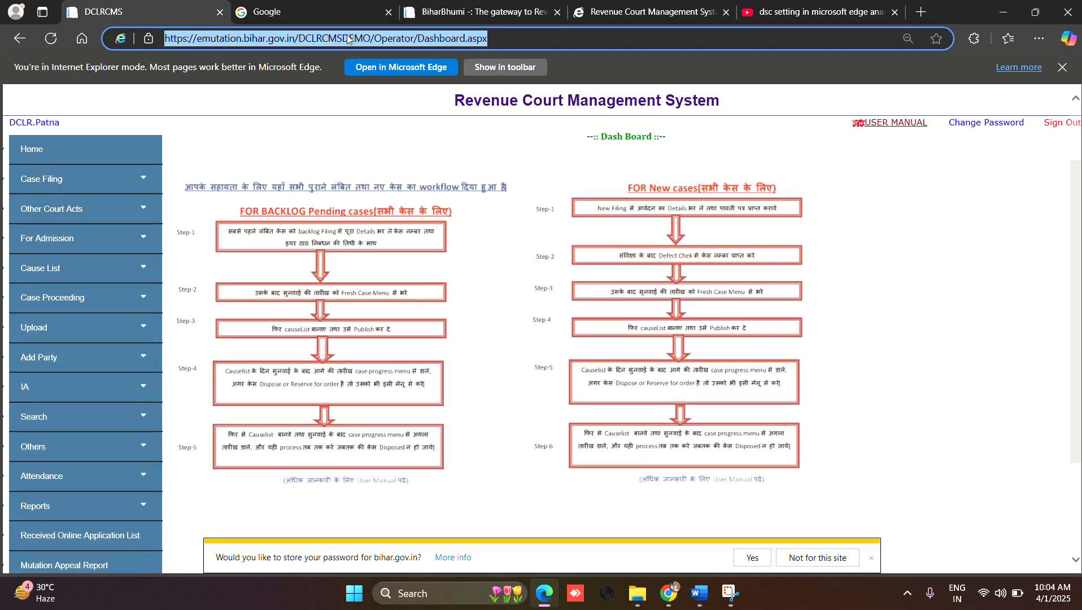
Step: Open the browser's default browser settings and examine the Internet Explorer compatibility options and Internet Explorer mode pages
{"action": "left_click", "coordinate": [1040, 39]}
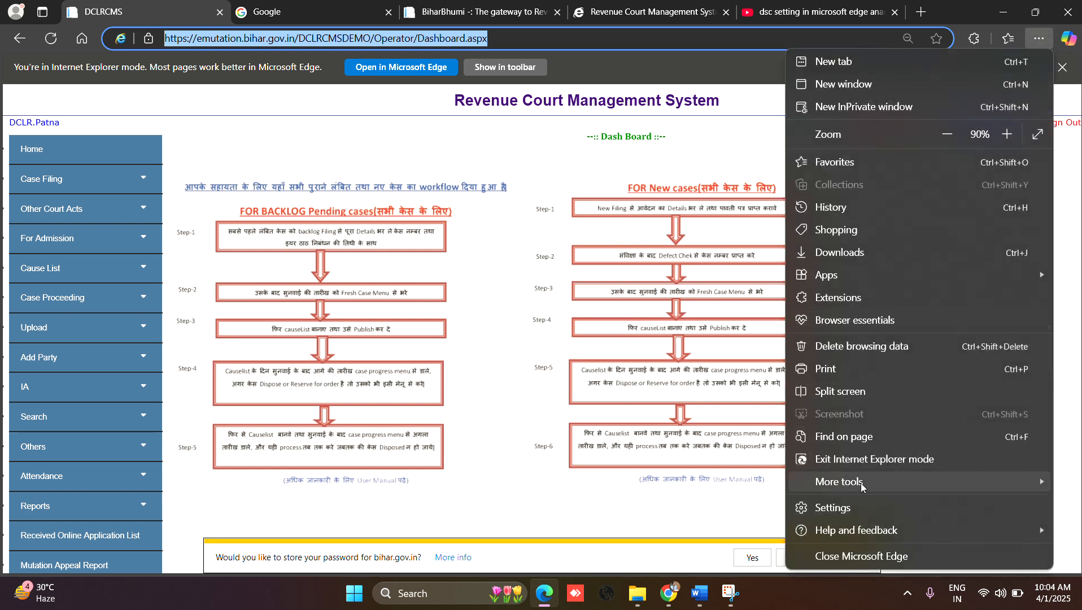
{"action": "left_click", "coordinate": [860, 510]}
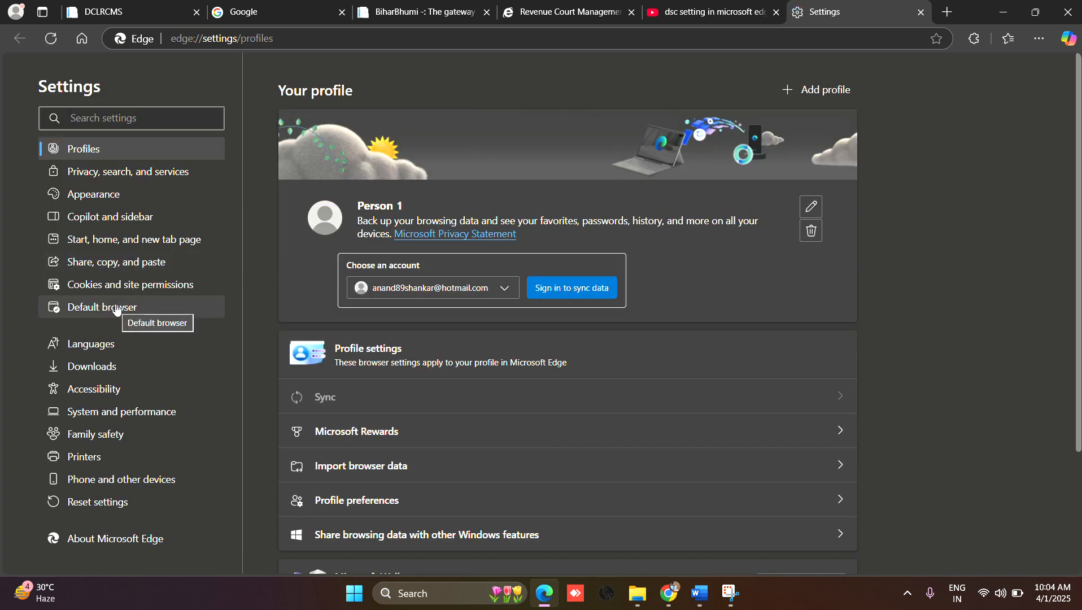
{"action": "left_click", "coordinate": [114, 315]}
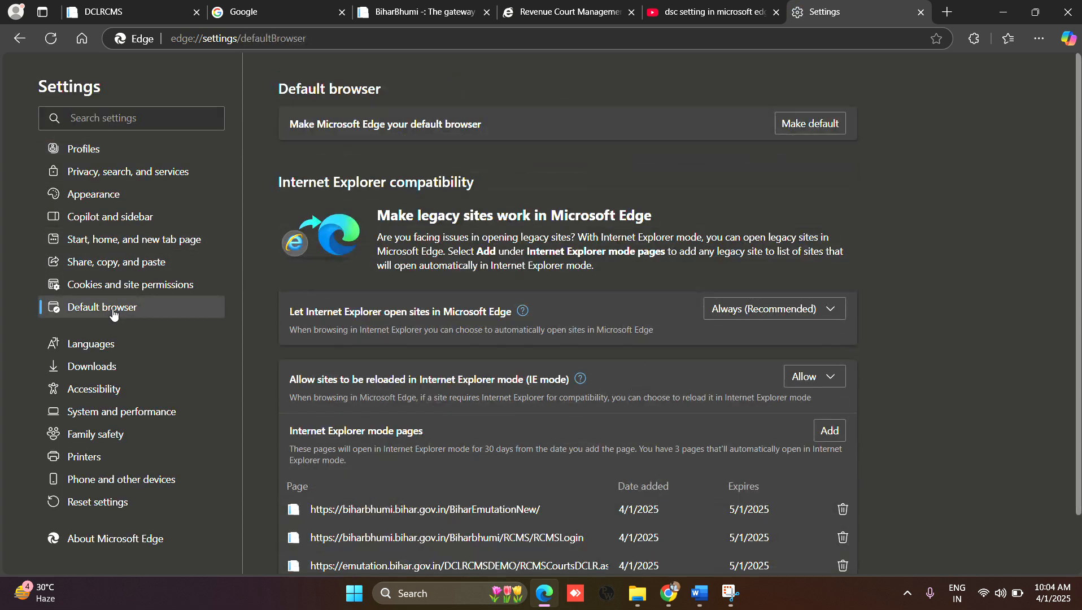
{"action": "scroll", "coordinate": [504, 371], "scroll_direction": "down", "scroll_amount": 2}
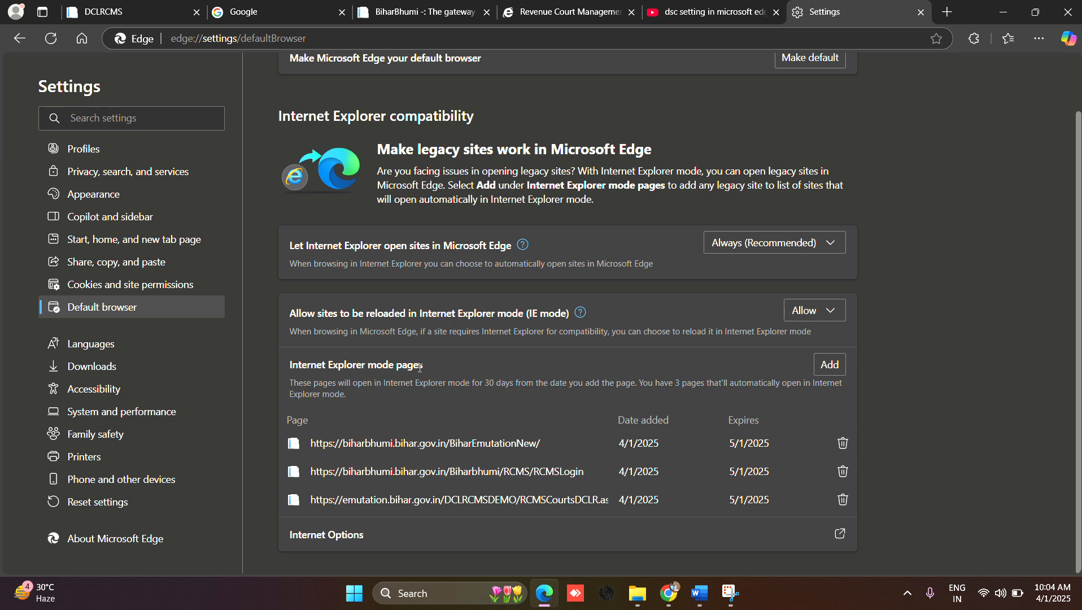
Step: Enter the copied dashboard URL as a new Internet Explorer mode page, and close the dialog without adding it
{"action": "left_click", "coordinate": [827, 371]}
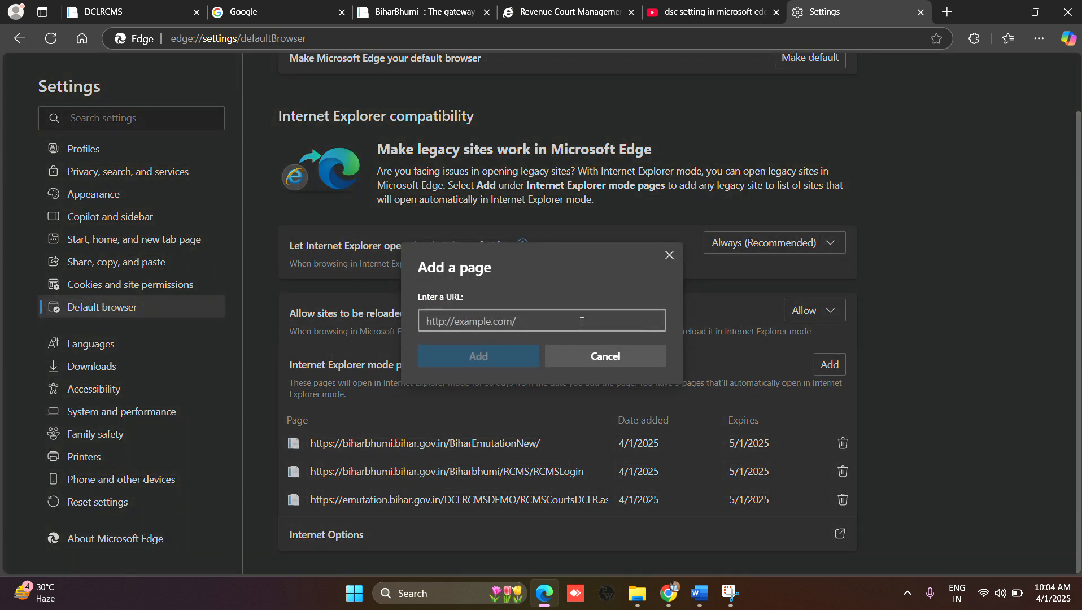
{"action": "key", "text": "ctrl+v"}
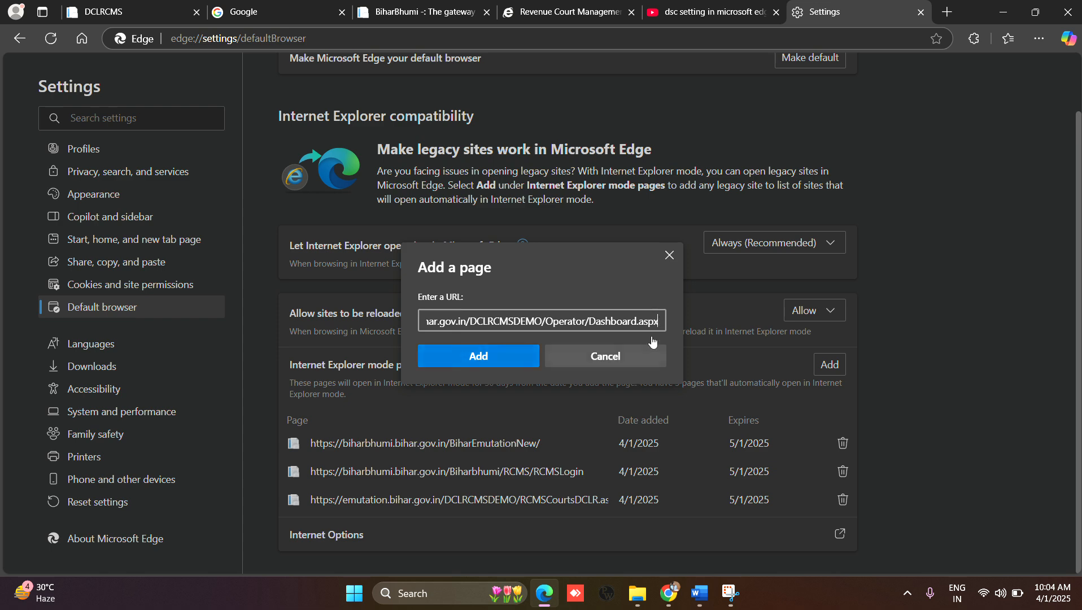
{"action": "left_click", "coordinate": [668, 258]}
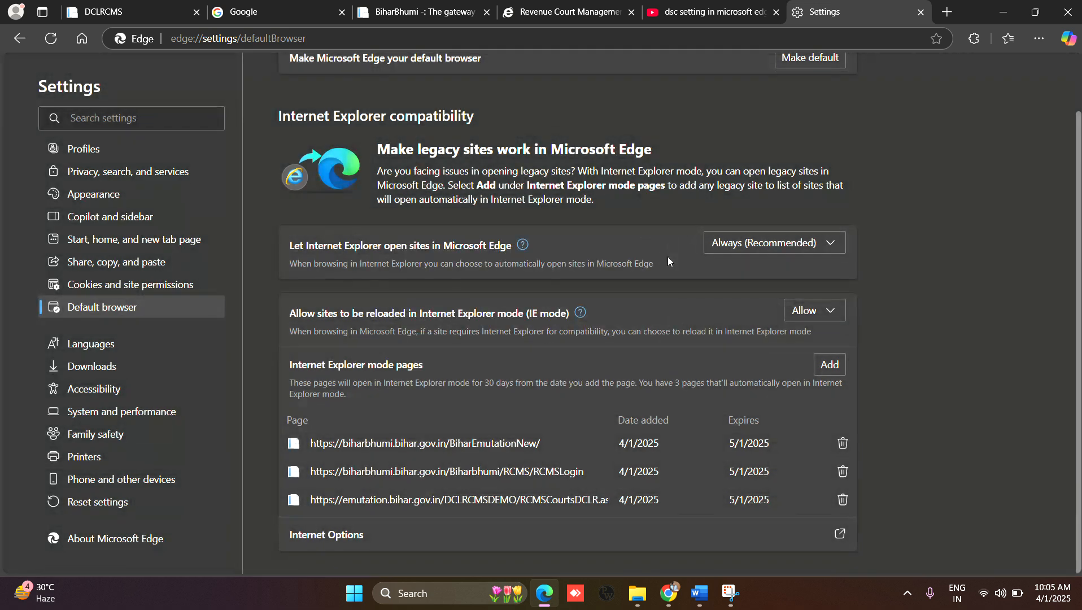
Step: Go back to the DCLRCMS dashboard and open its DSC Registration page
{"action": "left_click", "coordinate": [152, 21]}
{"action": "scroll", "coordinate": [182, 343], "scroll_direction": "down", "scroll_amount": 3}
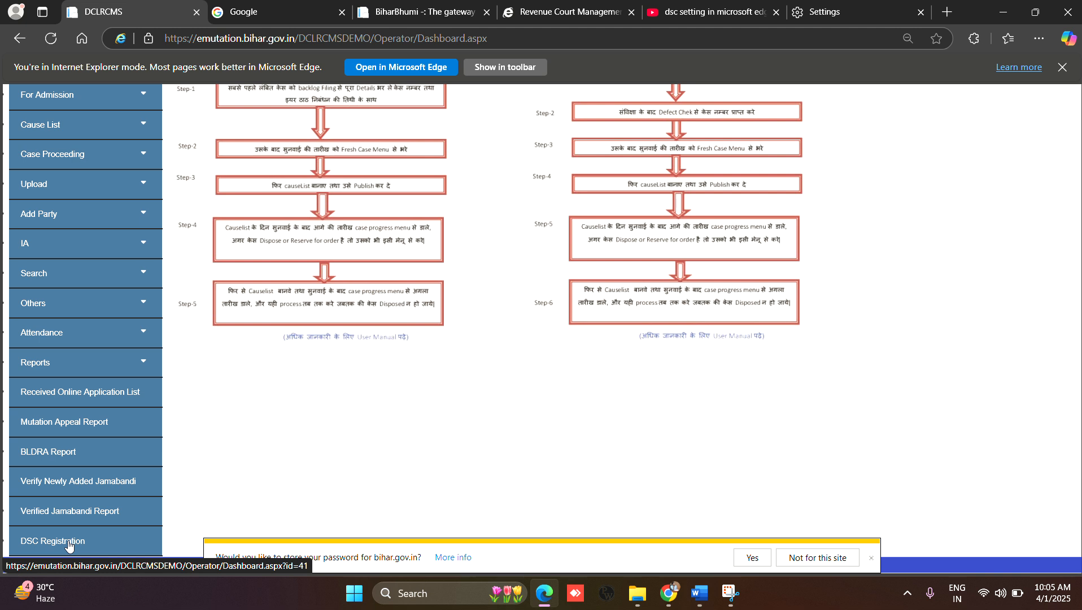
{"action": "left_click", "coordinate": [68, 544]}
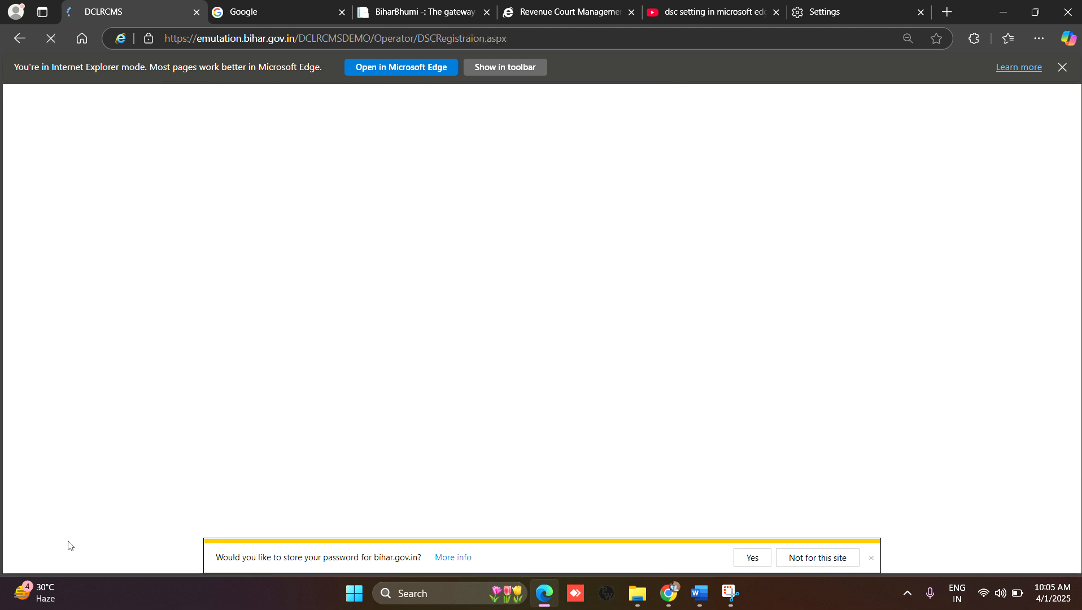
Step: Try to register the DSC, allowing the ActiveX interaction and using the Verasys-issued certificate that expires on 4/5/2026
{"action": "left_click", "coordinate": [540, 274]}
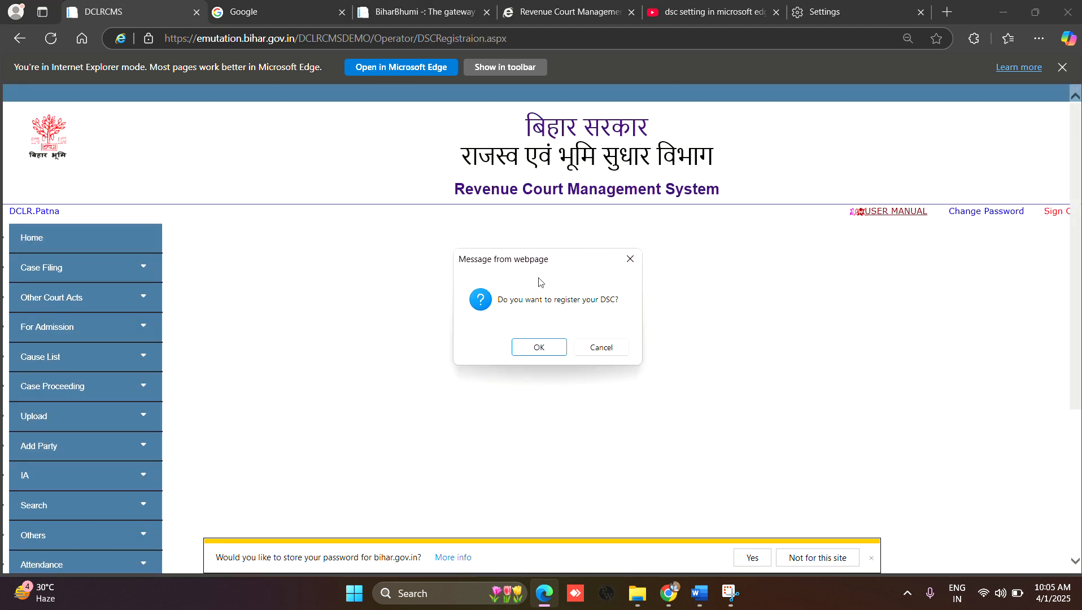
{"action": "left_click", "coordinate": [551, 350]}
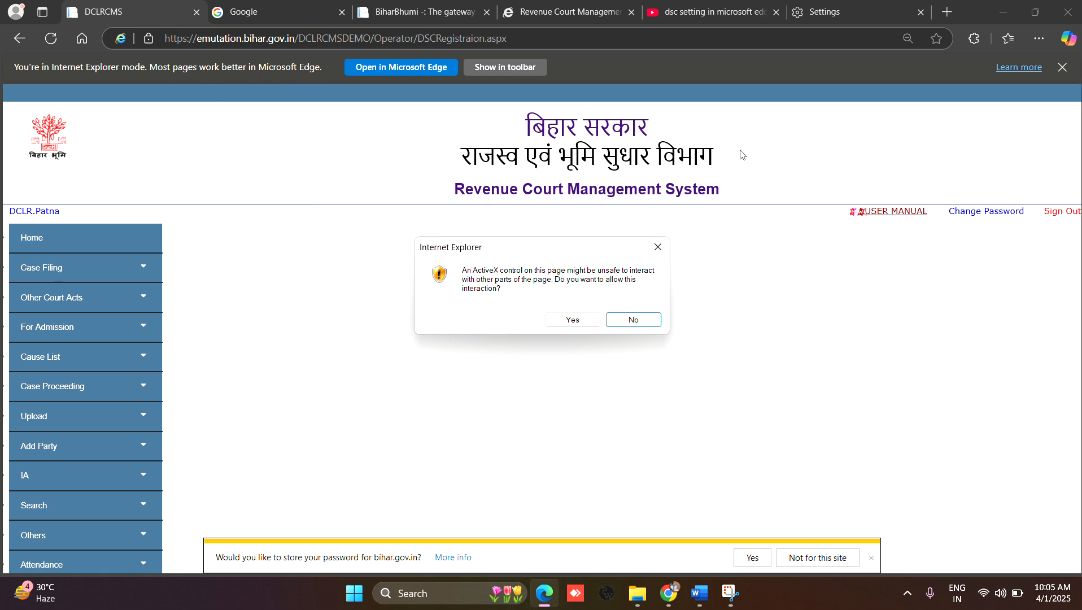
{"action": "left_click", "coordinate": [585, 321]}
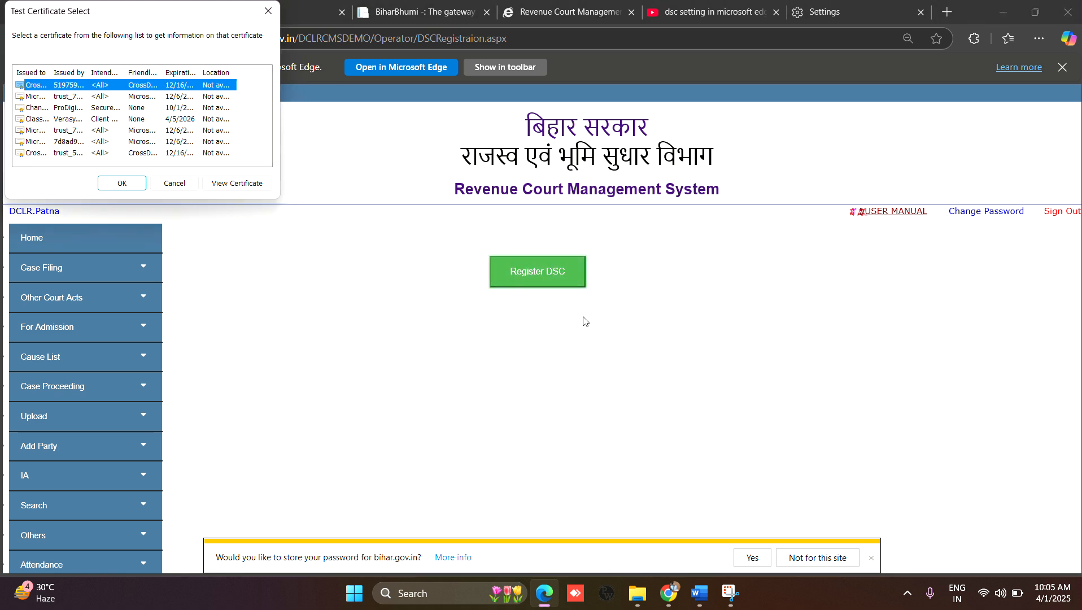
{"action": "left_click", "coordinate": [35, 120]}
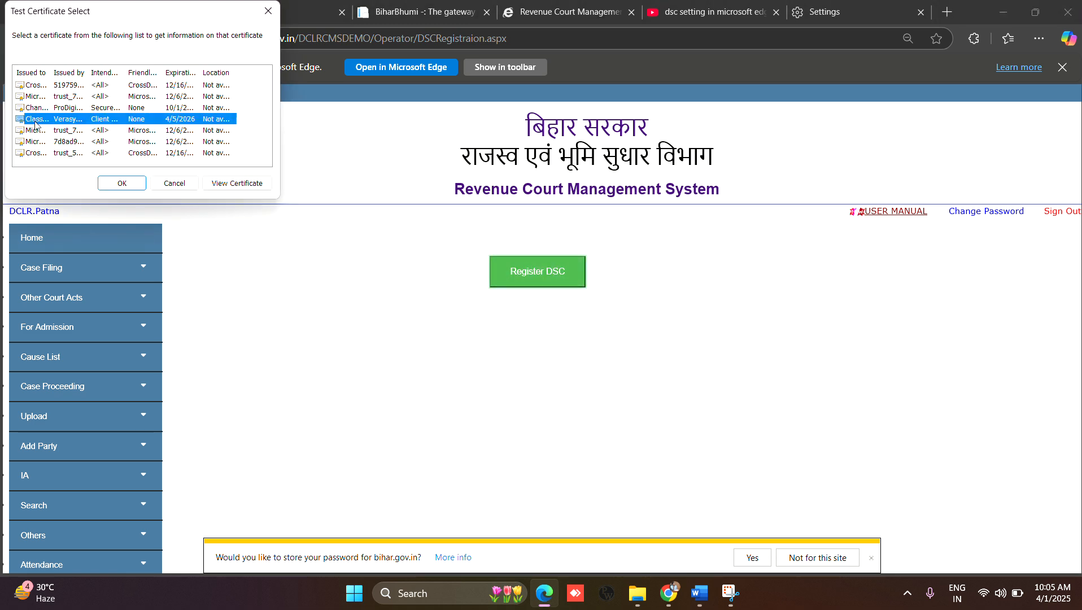
{"action": "left_click", "coordinate": [131, 184]}
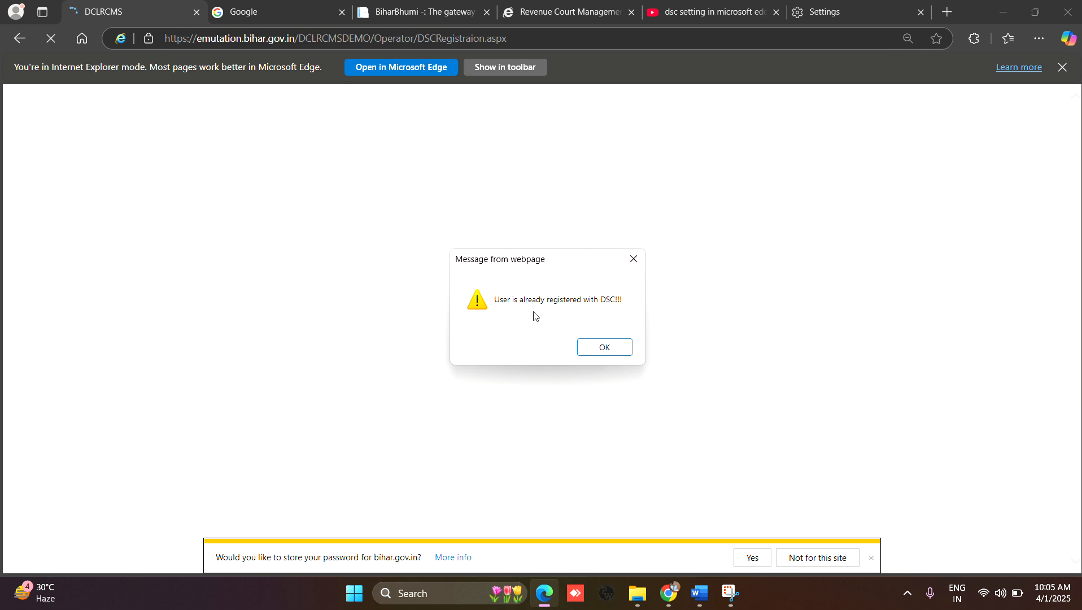
{"action": "left_click", "coordinate": [624, 350]}
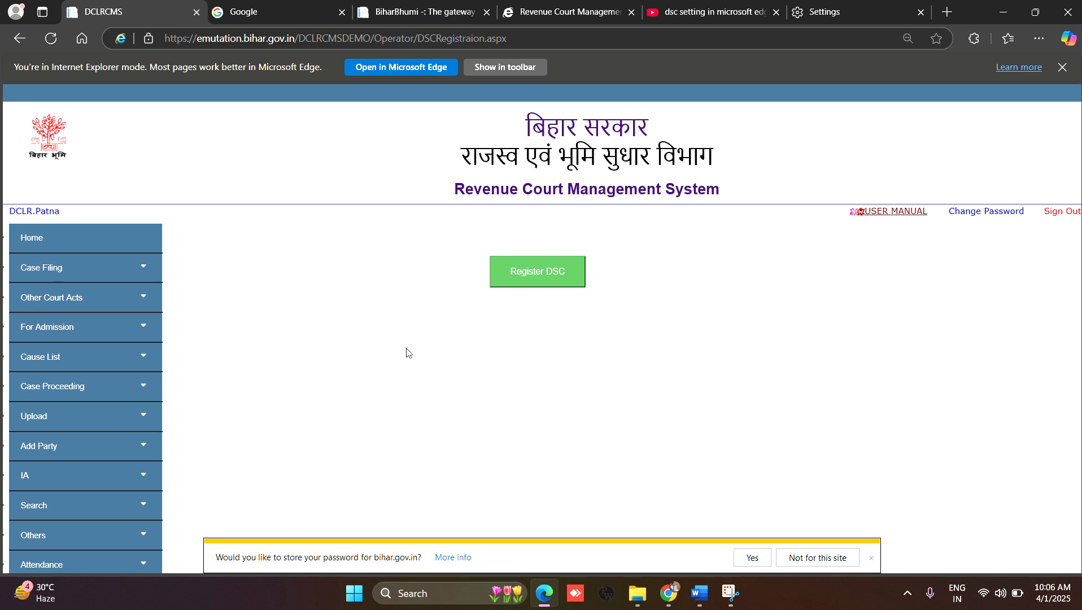
Step: Look at the Upload Order page, and open the Publish Order page from the Upload section
{"action": "scroll", "coordinate": [408, 353], "scroll_direction": "down", "scroll_amount": 1}
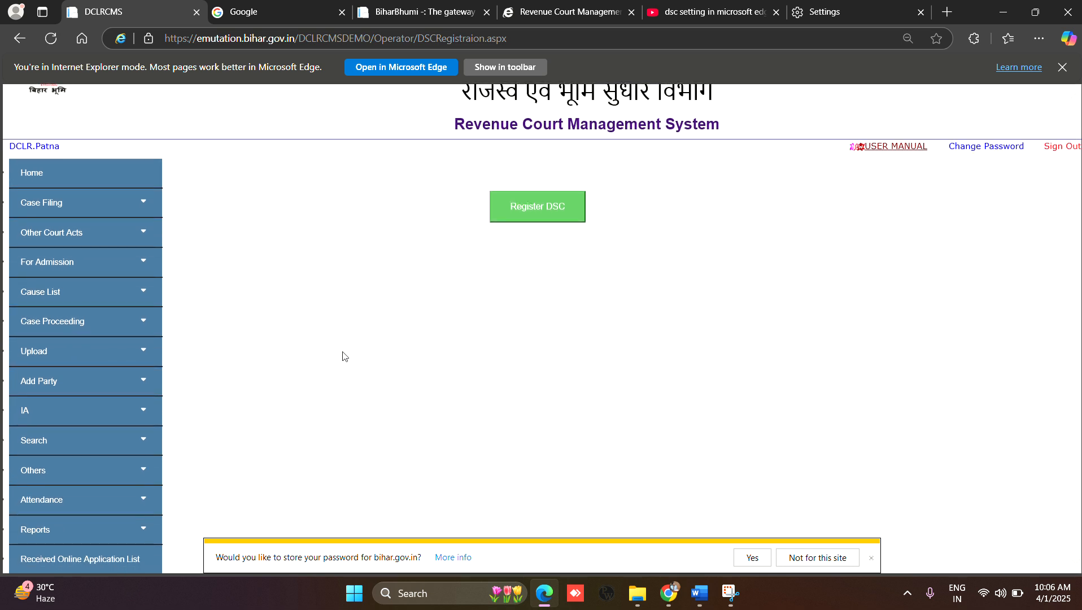
{"action": "left_click", "coordinate": [140, 351]}
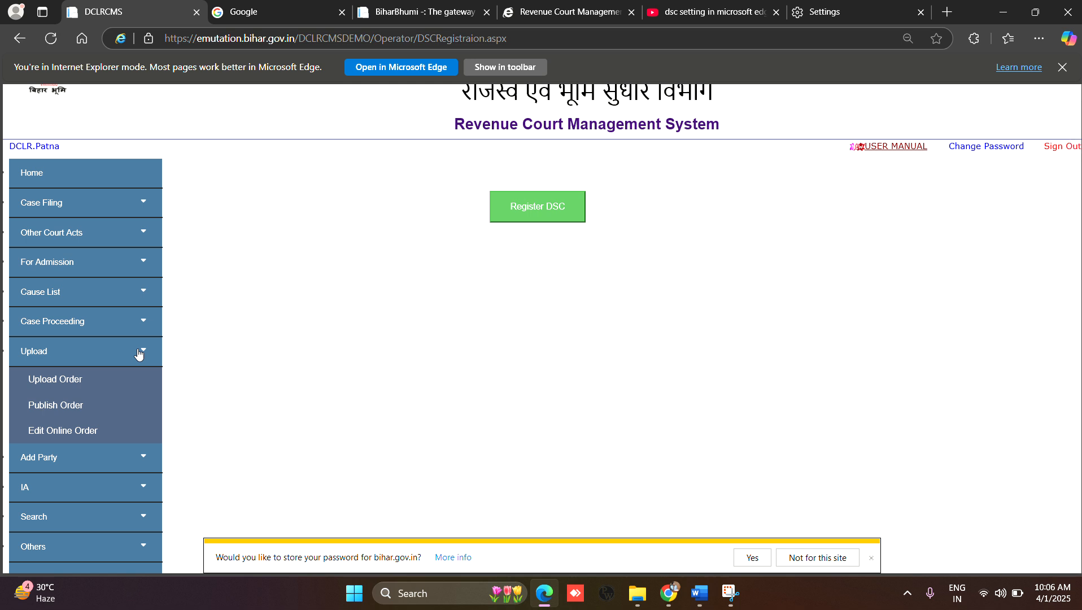
{"action": "left_click", "coordinate": [97, 382]}
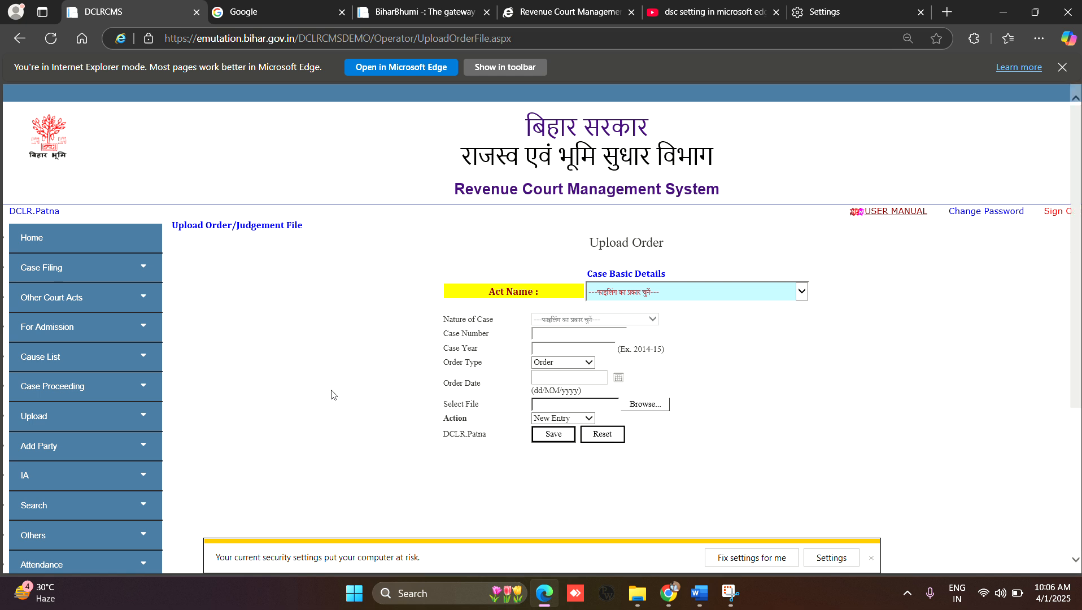
{"action": "left_click", "coordinate": [145, 417]}
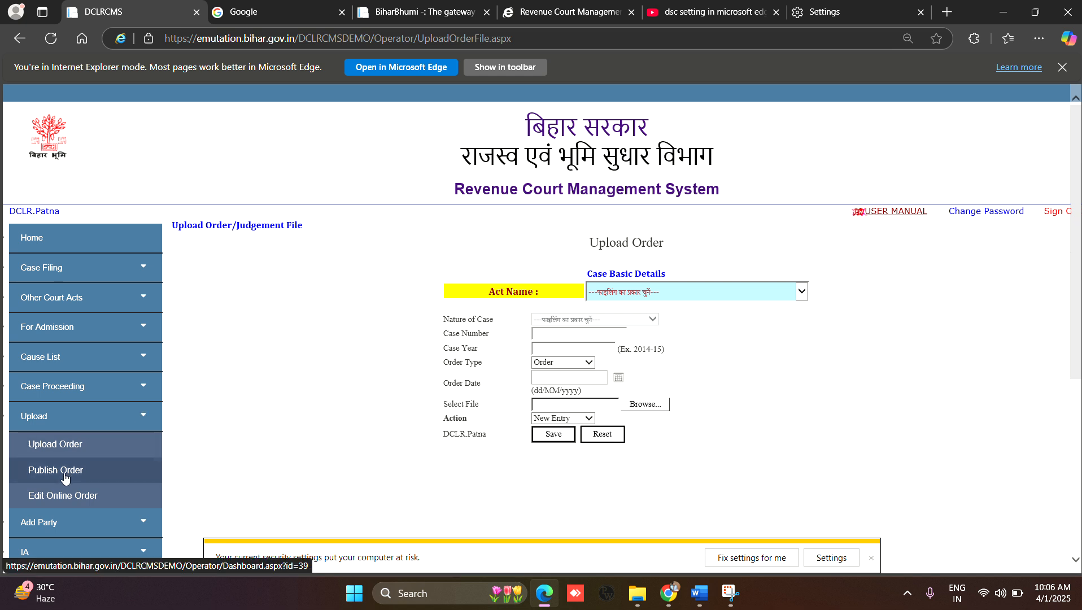
{"action": "left_click", "coordinate": [64, 478]}
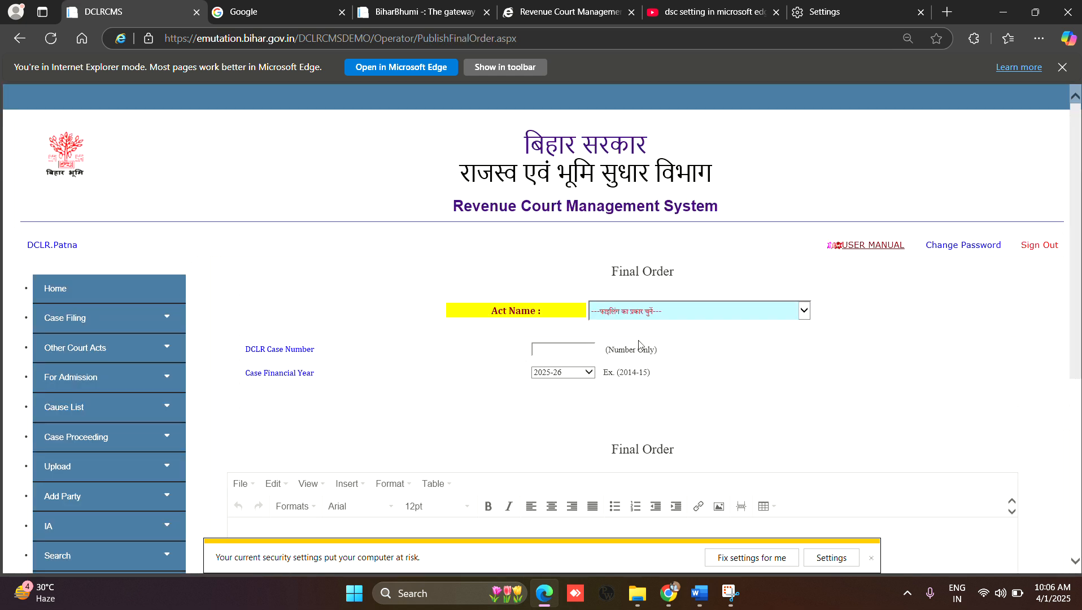
Step: Set the Act Name to बिहार भूमि दाखिल खारिज अधिनियम, 2011 (अपीलवाद), the DCLR case number to 835 and the financial year to 2024-25
{"action": "left_click", "coordinate": [687, 310]}
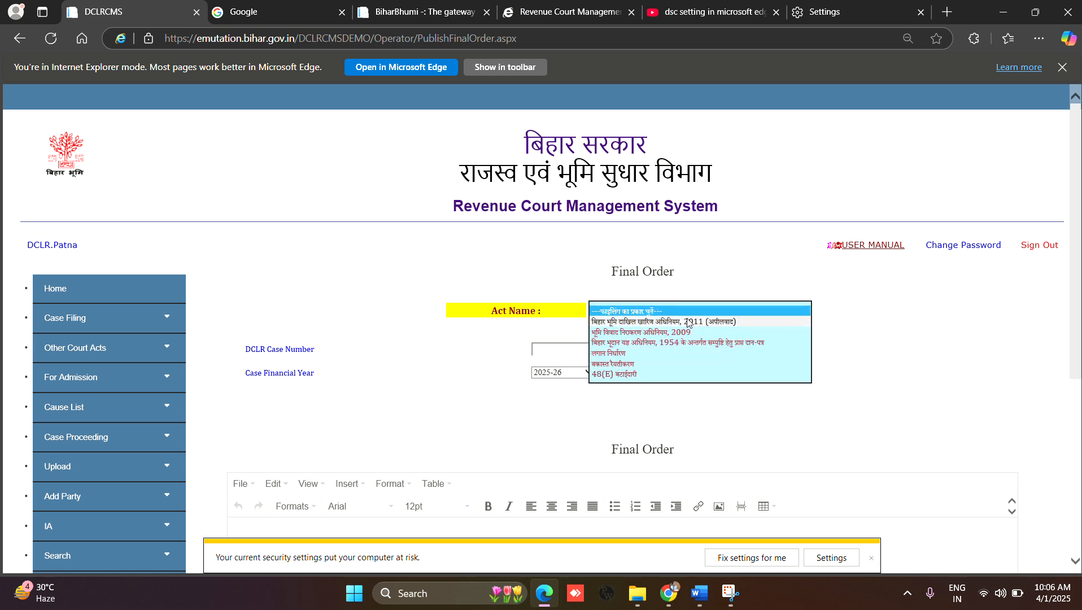
{"action": "left_click", "coordinate": [688, 323]}
{"action": "left_click", "coordinate": [575, 350]}
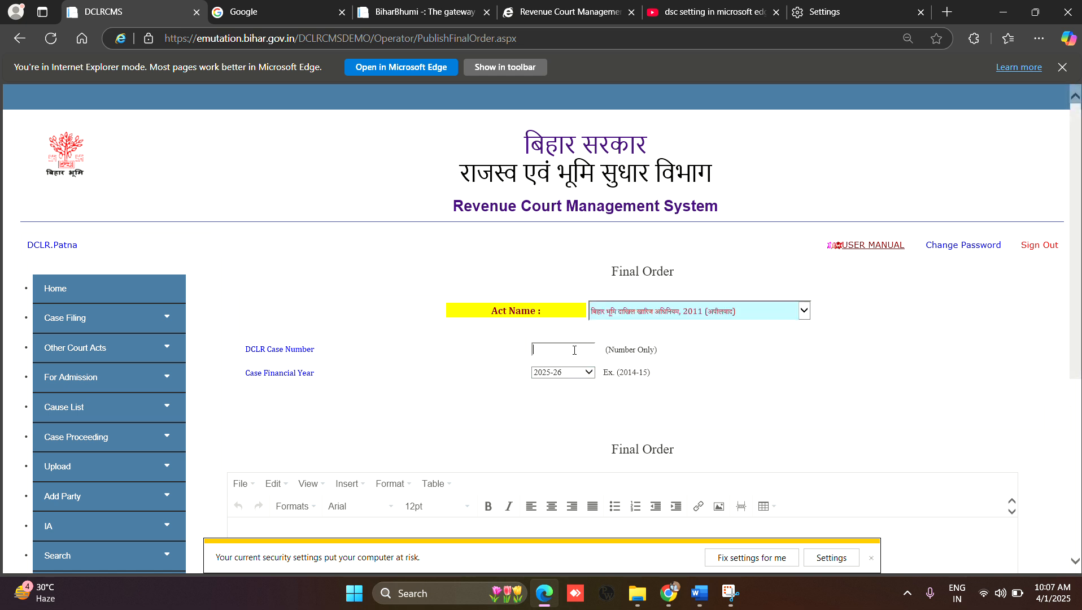
{"action": "type", "text": "83"}
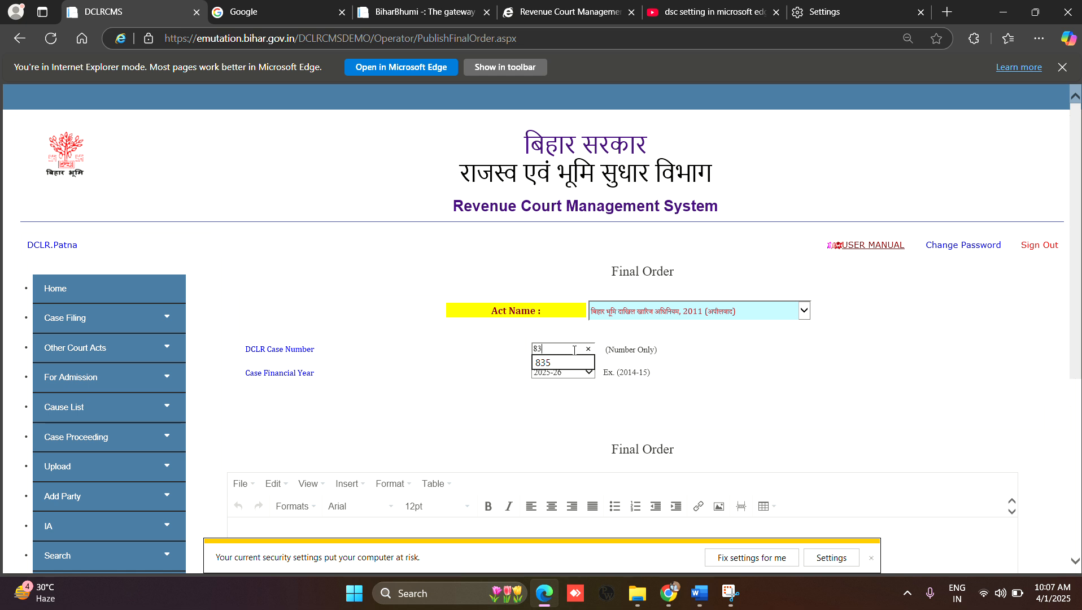
{"action": "type", "text": "5"}
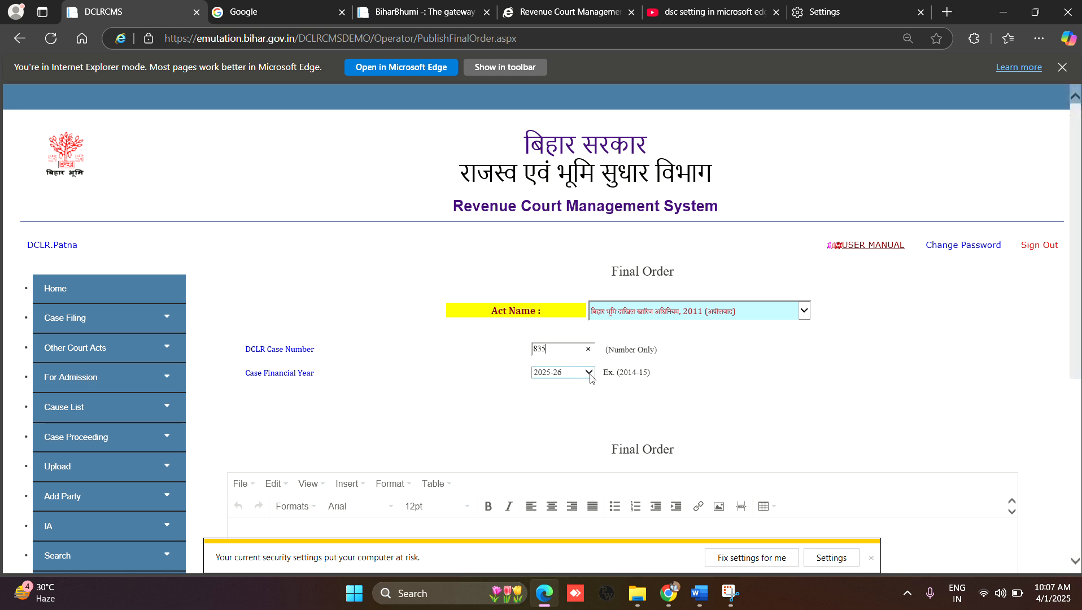
{"action": "left_click", "coordinate": [589, 373]}
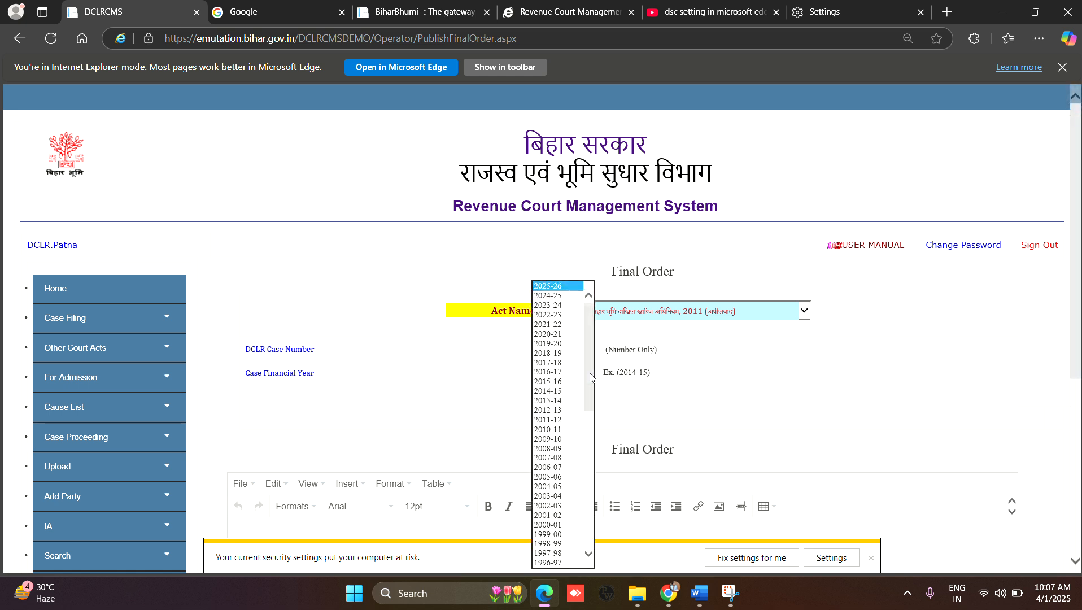
{"action": "left_click", "coordinate": [565, 296]}
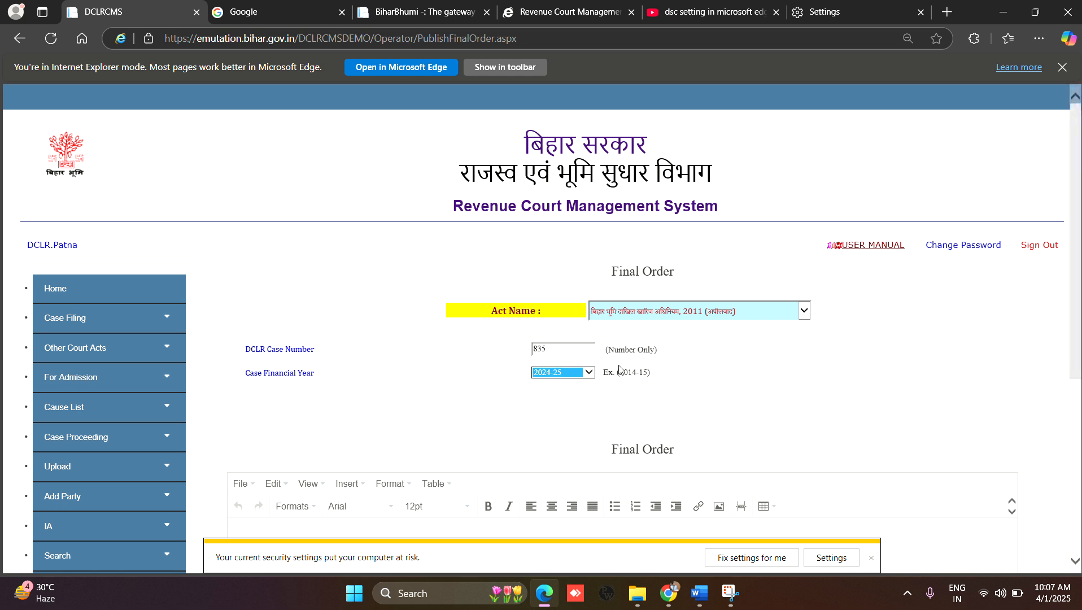
{"action": "left_click", "coordinate": [573, 345]}
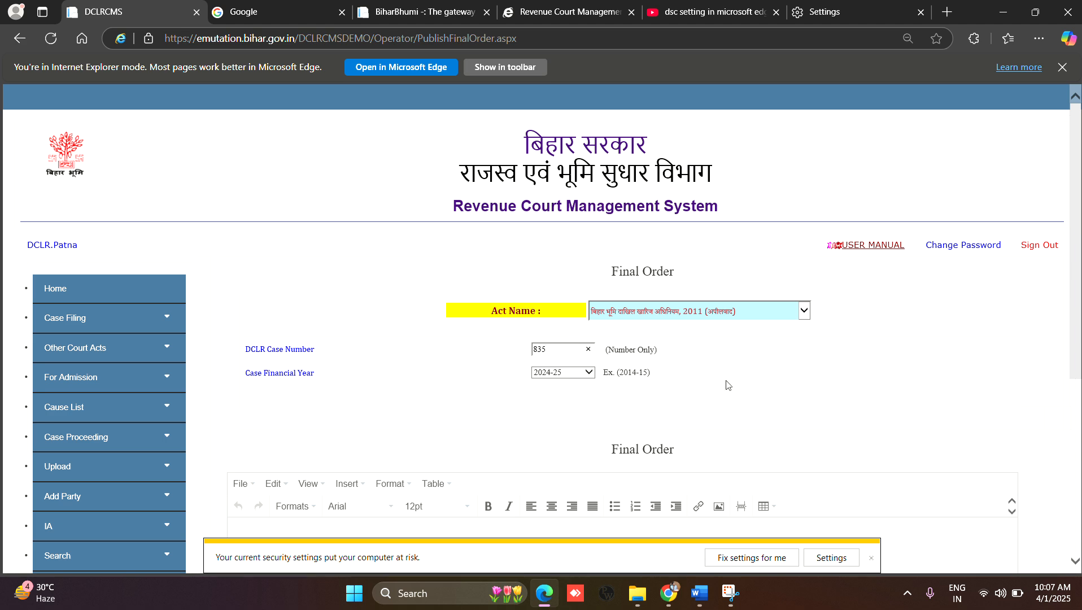
Step: Place the cursor in the Final Order editor, switch to the EmapiFAQ document in Word and copy its text from question 2 through question 7
{"action": "scroll", "coordinate": [729, 385], "scroll_direction": "down", "scroll_amount": 1}
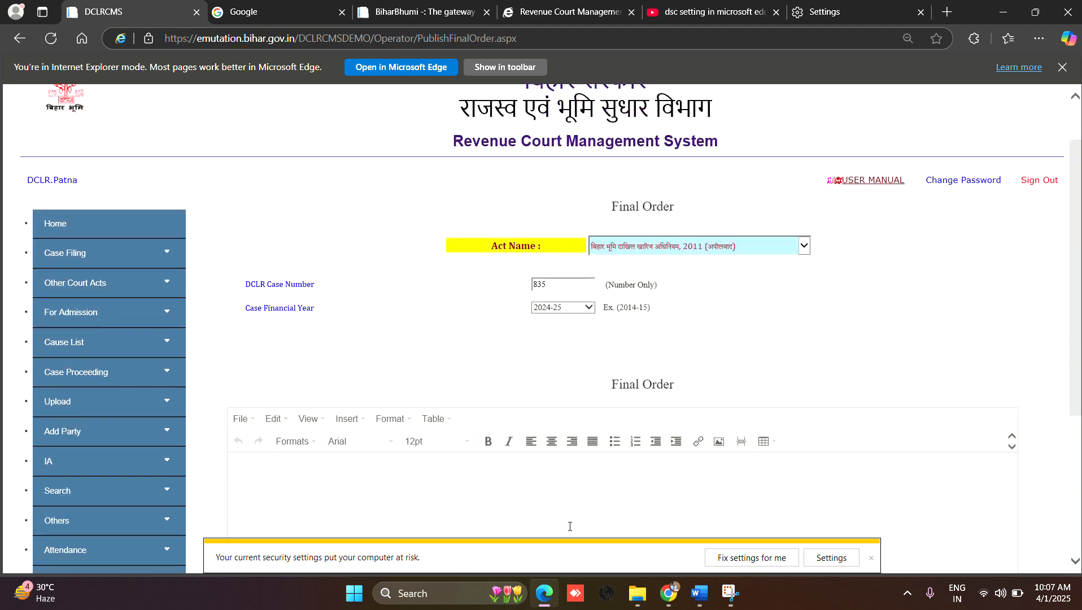
{"action": "left_click", "coordinate": [550, 491]}
{"action": "scroll", "coordinate": [550, 491], "scroll_direction": "down", "scroll_amount": 3}
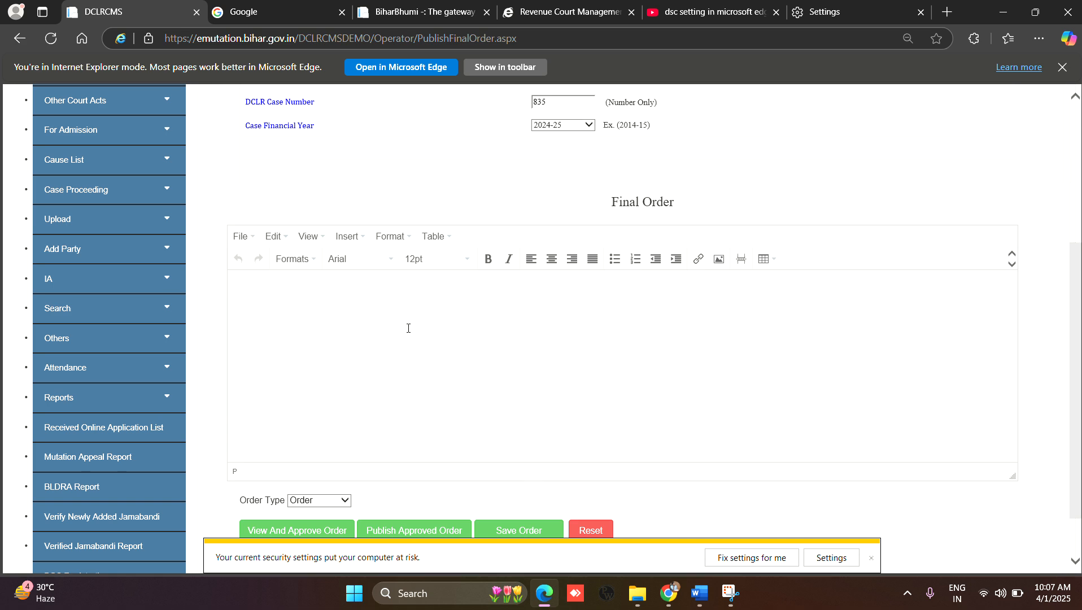
{"action": "left_click", "coordinate": [700, 593]}
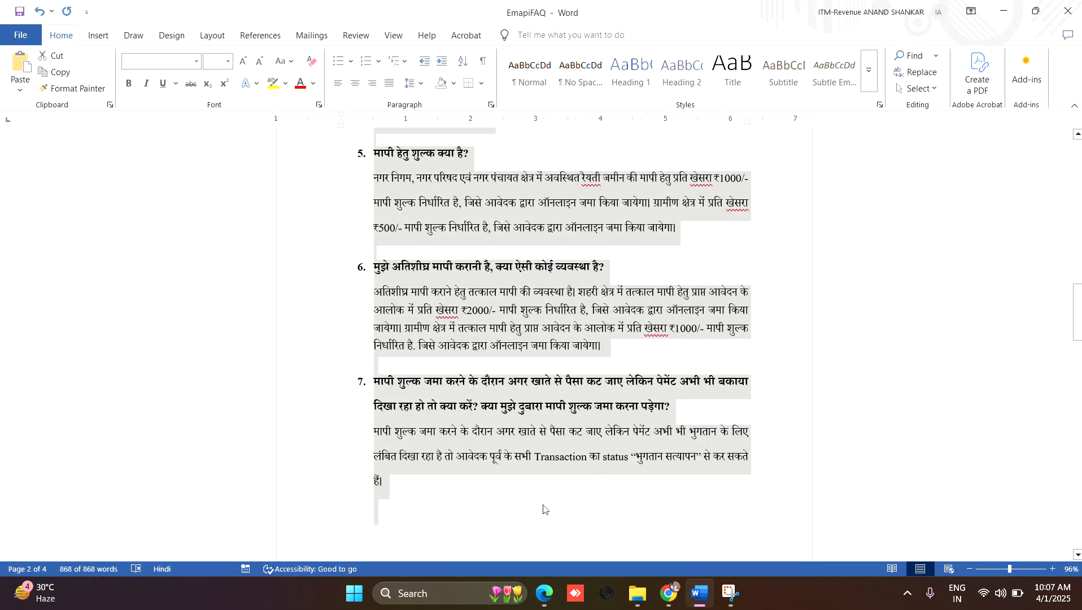
{"action": "left_click_drag", "start_coordinate": [542, 512], "coordinate": [379, 312]}
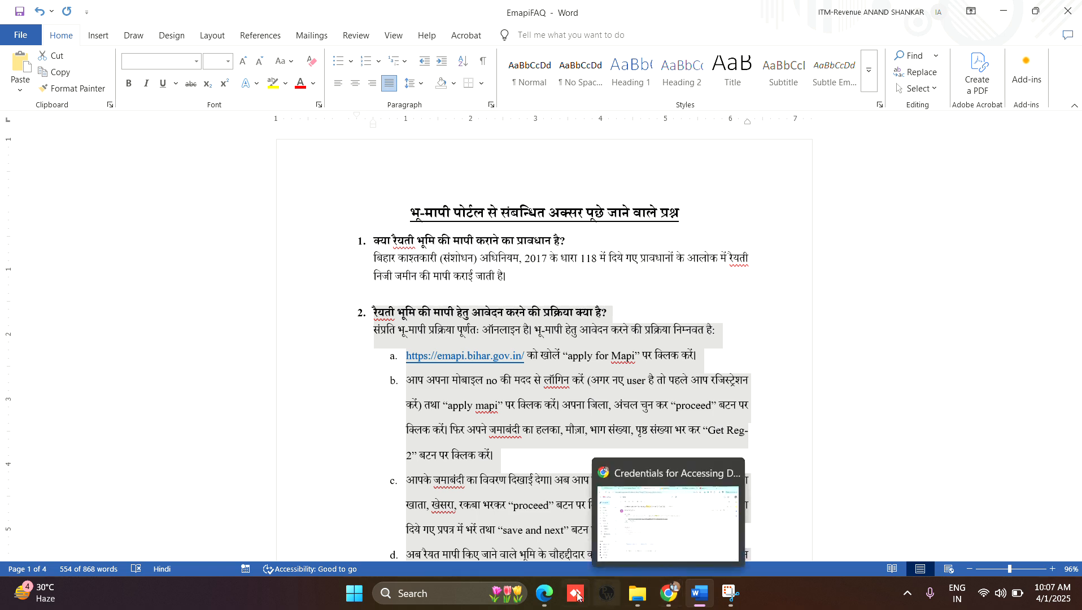
Step: Switch back to Edge, paste the copied FAQ text into the Final Order editor and look through it and the insert options
{"action": "left_click", "coordinate": [544, 594]}
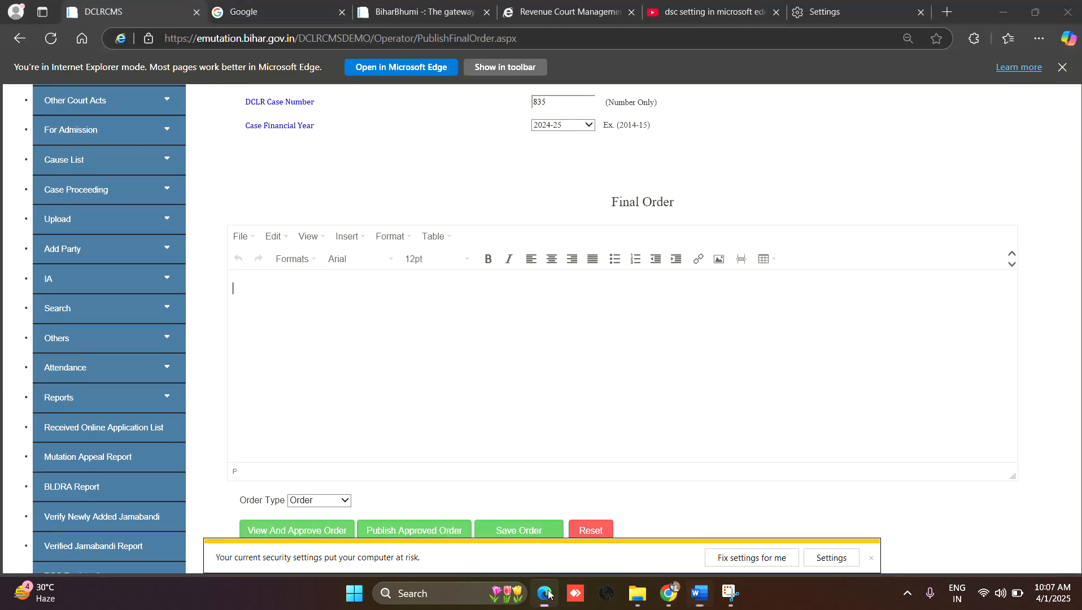
{"action": "left_click", "coordinate": [520, 352]}
{"action": "key", "text": "ctrl+v"}
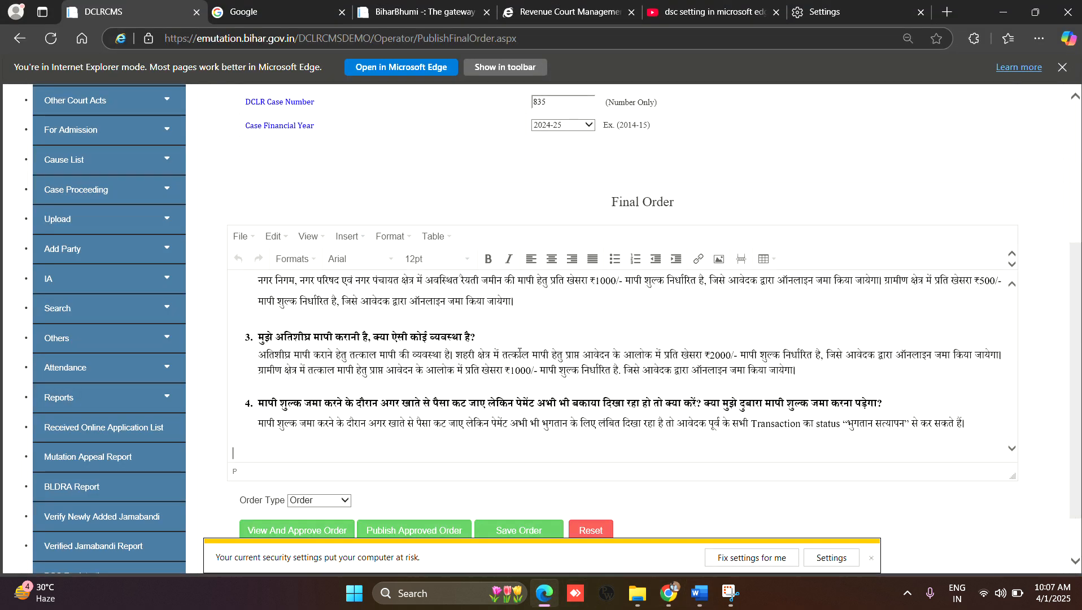
{"action": "scroll", "coordinate": [539, 341], "scroll_direction": "up", "scroll_amount": 5}
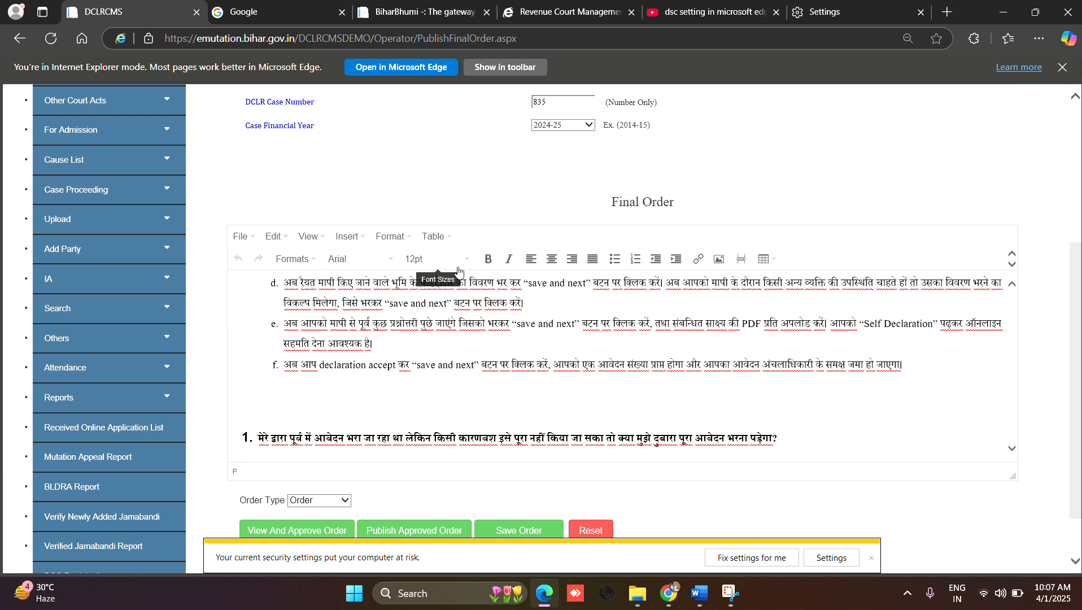
{"action": "left_click", "coordinate": [360, 238]}
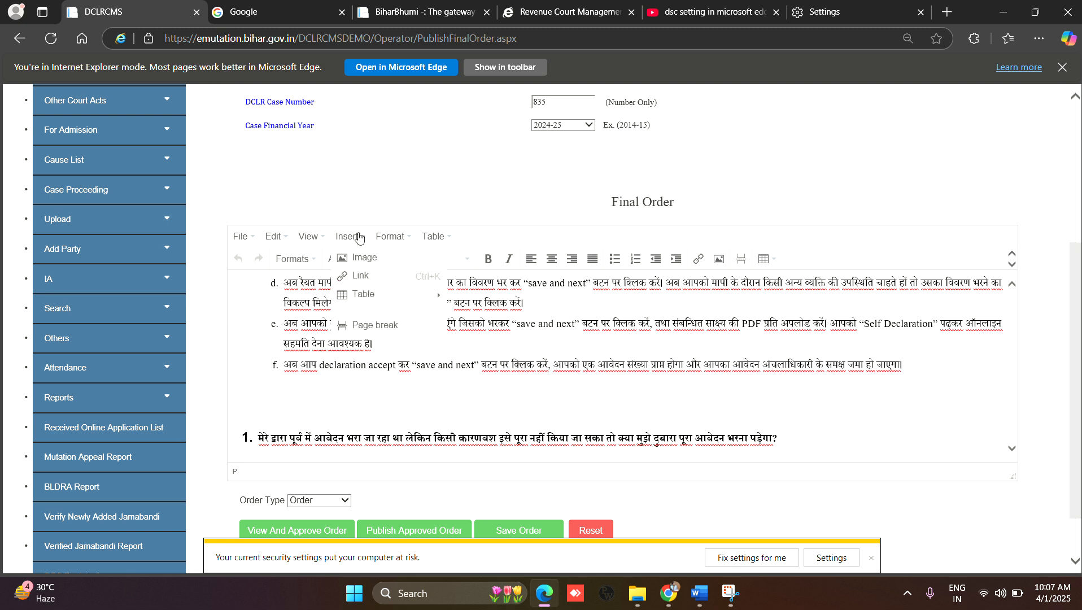
{"action": "left_click", "coordinate": [547, 313]}
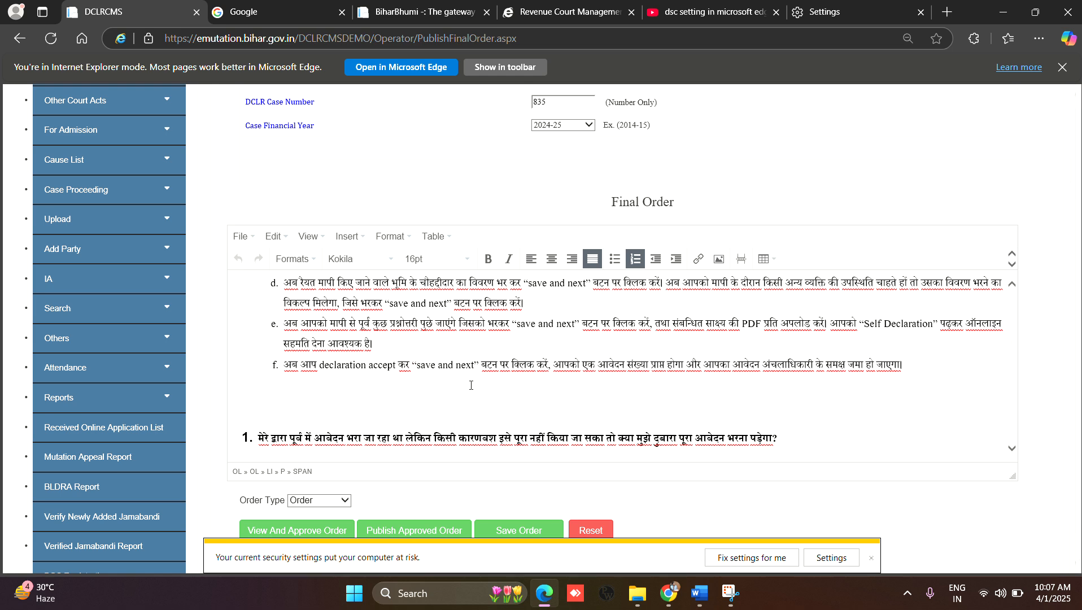
{"action": "scroll", "coordinate": [520, 375], "scroll_direction": "down", "scroll_amount": 6}
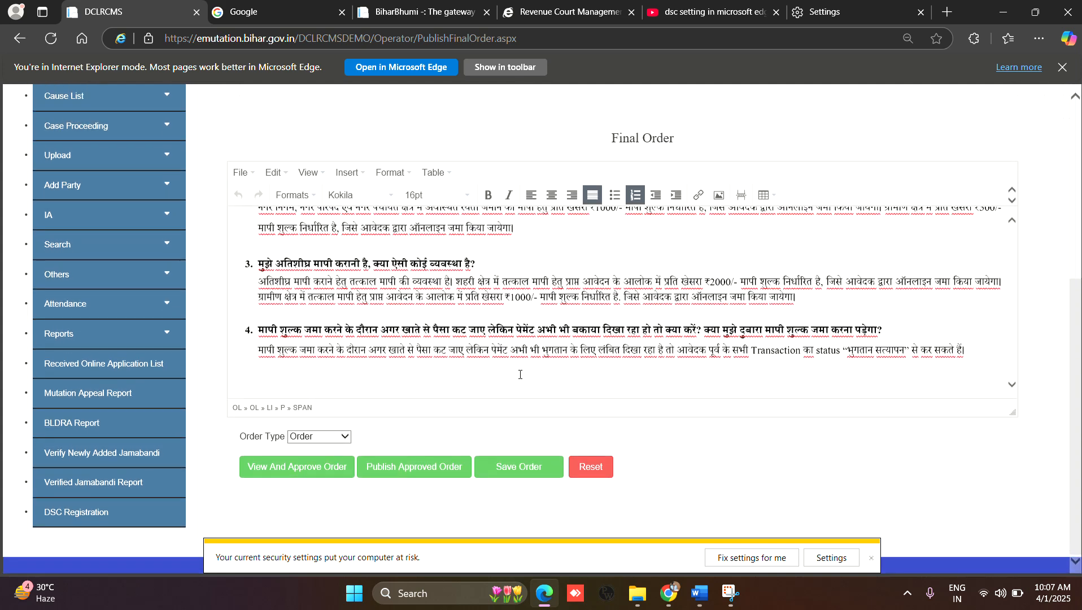
{"action": "scroll", "coordinate": [534, 275], "scroll_direction": "up", "scroll_amount": 2}
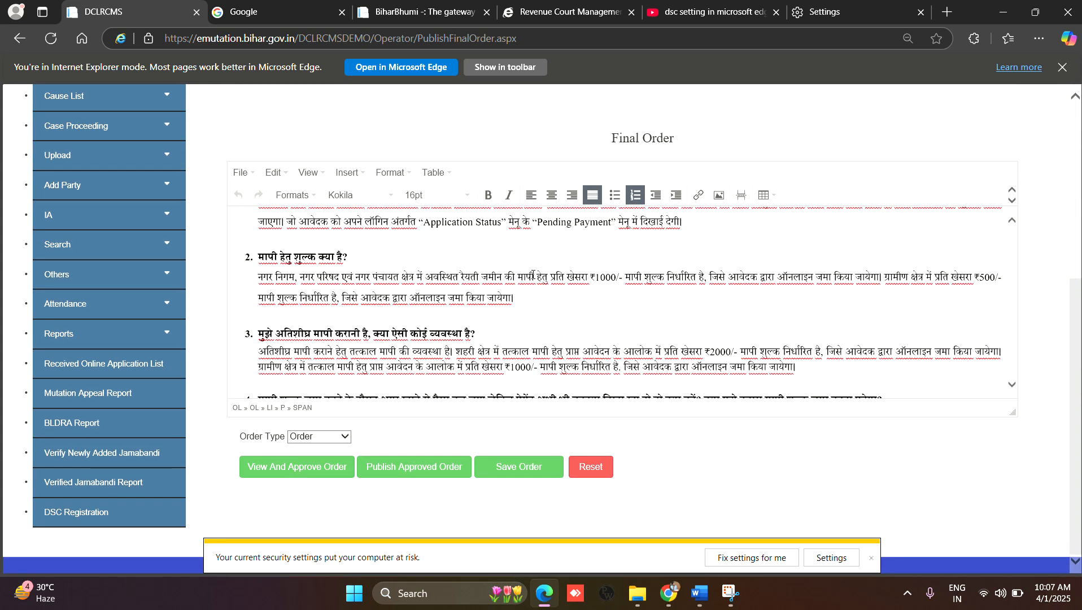
Step: Set the order type to Judgement and try to view and approve the order
{"action": "left_click", "coordinate": [347, 441]}
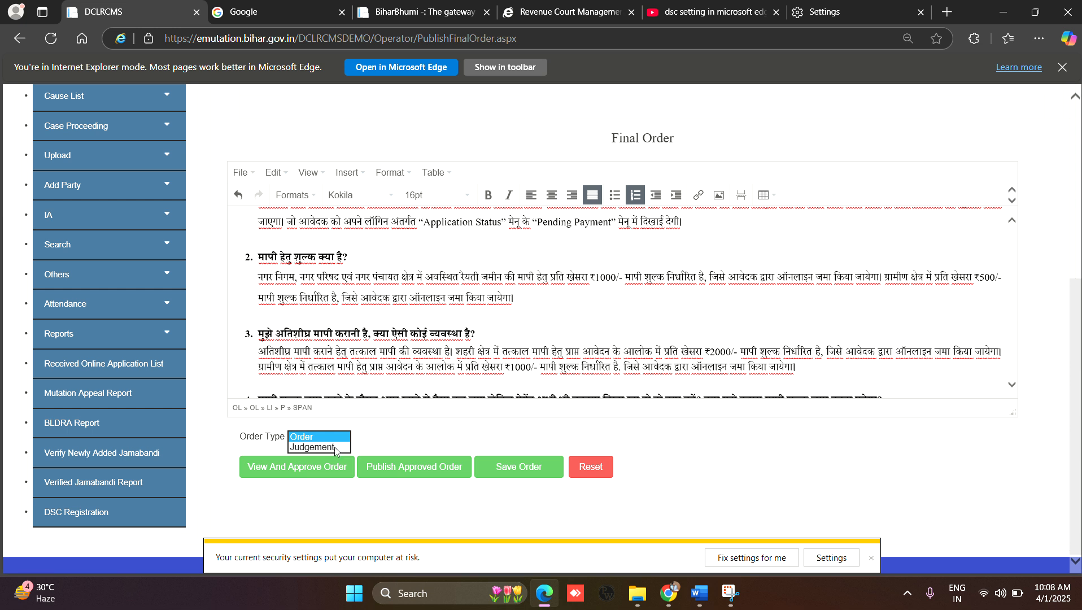
{"action": "left_click", "coordinate": [336, 447]}
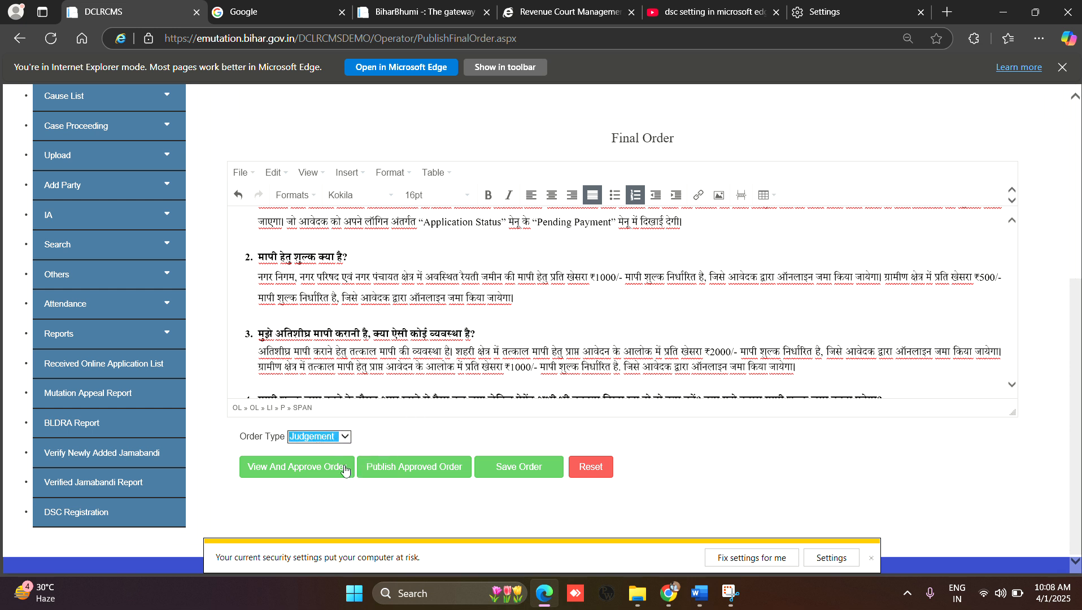
{"action": "left_click", "coordinate": [315, 472]}
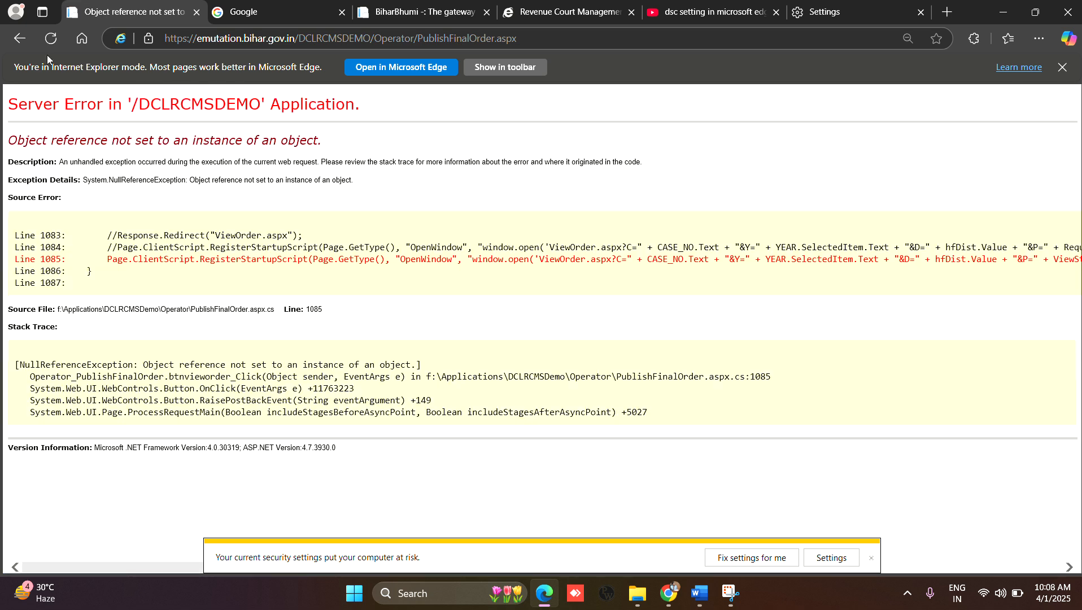
Step: Return to the Final Order form, change the DCLR case number to 825 and try to view and approve the order again
{"action": "left_click", "coordinate": [20, 39]}
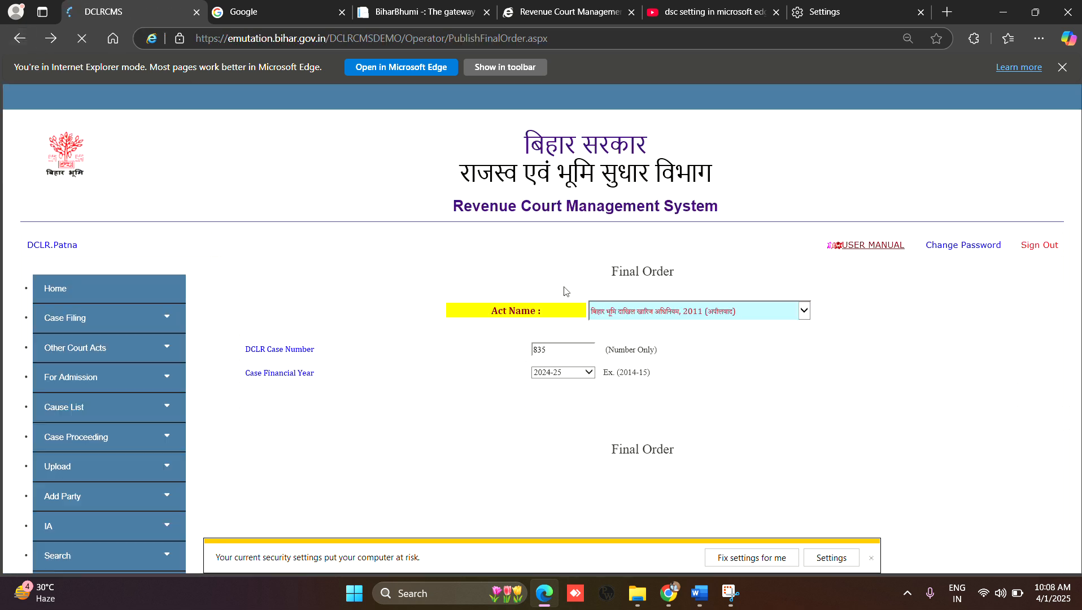
{"action": "scroll", "coordinate": [525, 252], "scroll_direction": "up", "scroll_amount": 6}
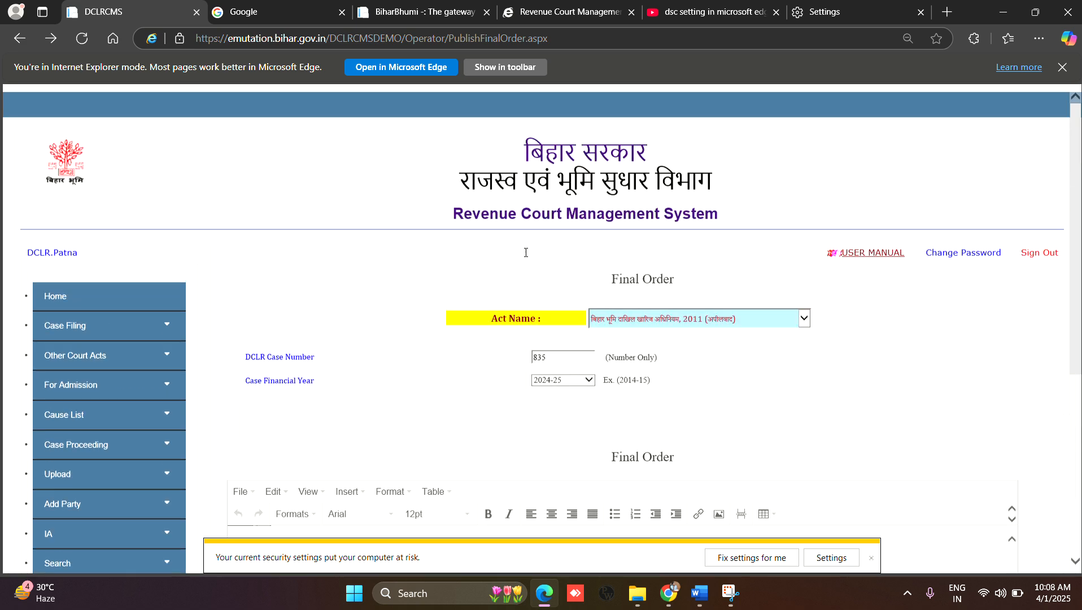
{"action": "double_click", "coordinate": [555, 350]}
{"action": "type", "text": "825"}
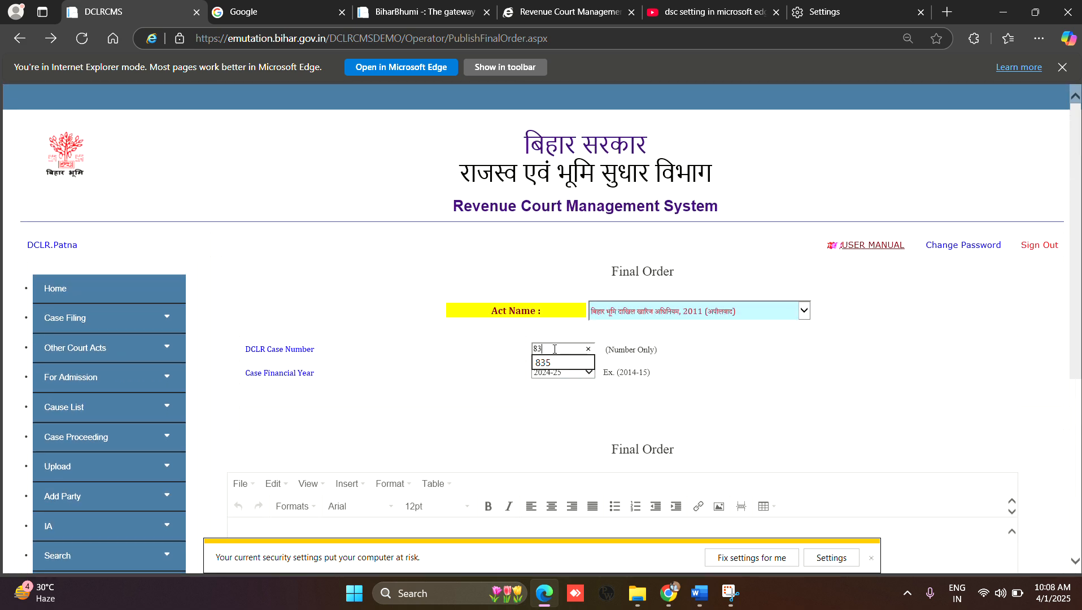
{"action": "scroll", "coordinate": [558, 360], "scroll_direction": "down", "scroll_amount": 5}
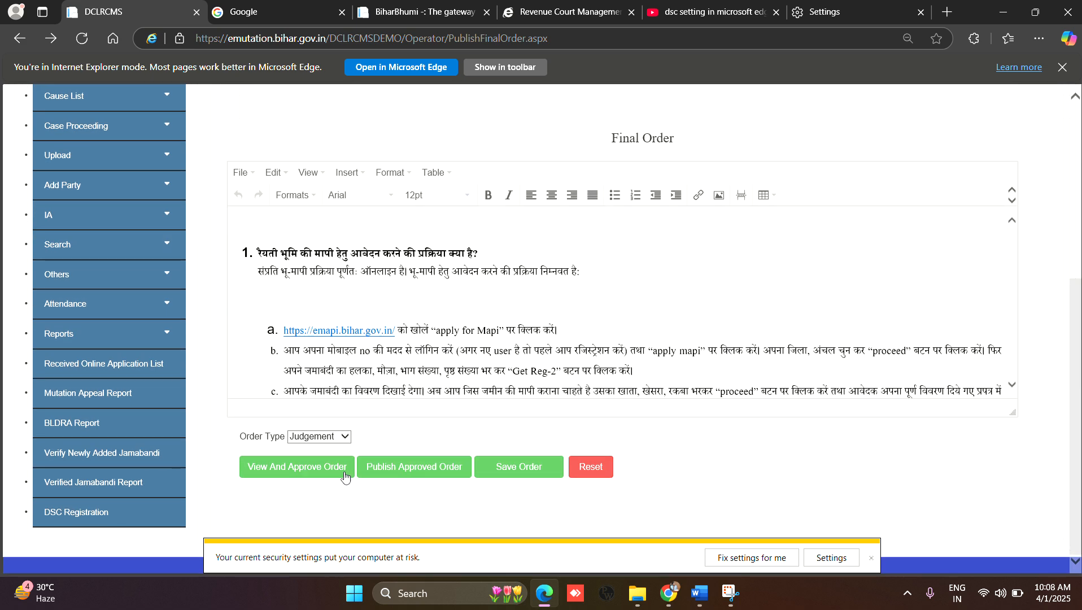
{"action": "left_click", "coordinate": [329, 468]}
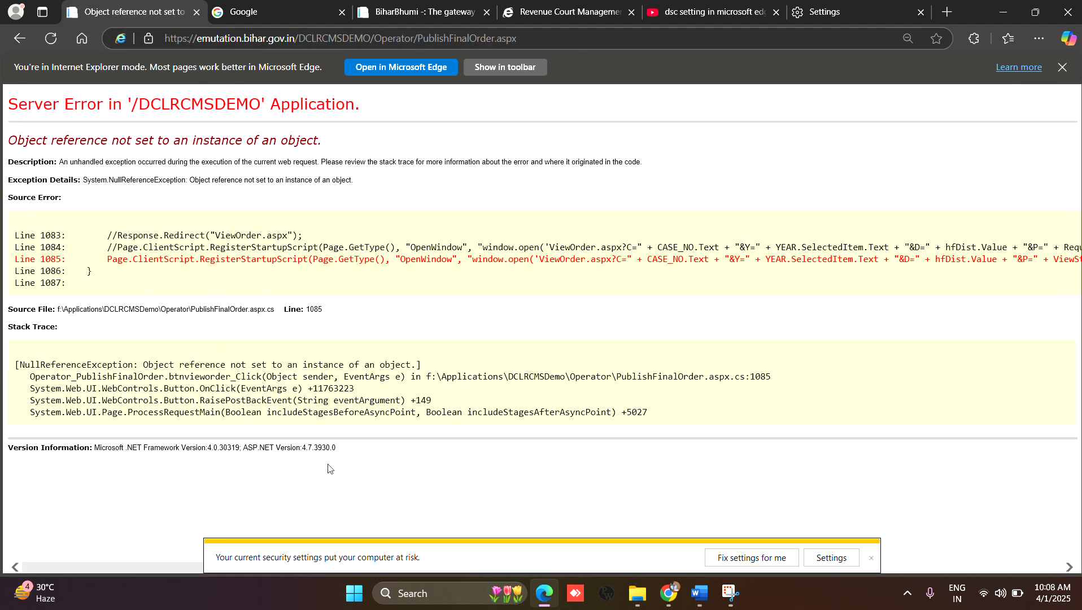
Step: Go back to the Final Order form and set the DCLR case number to 823
{"action": "left_click", "coordinate": [14, 44]}
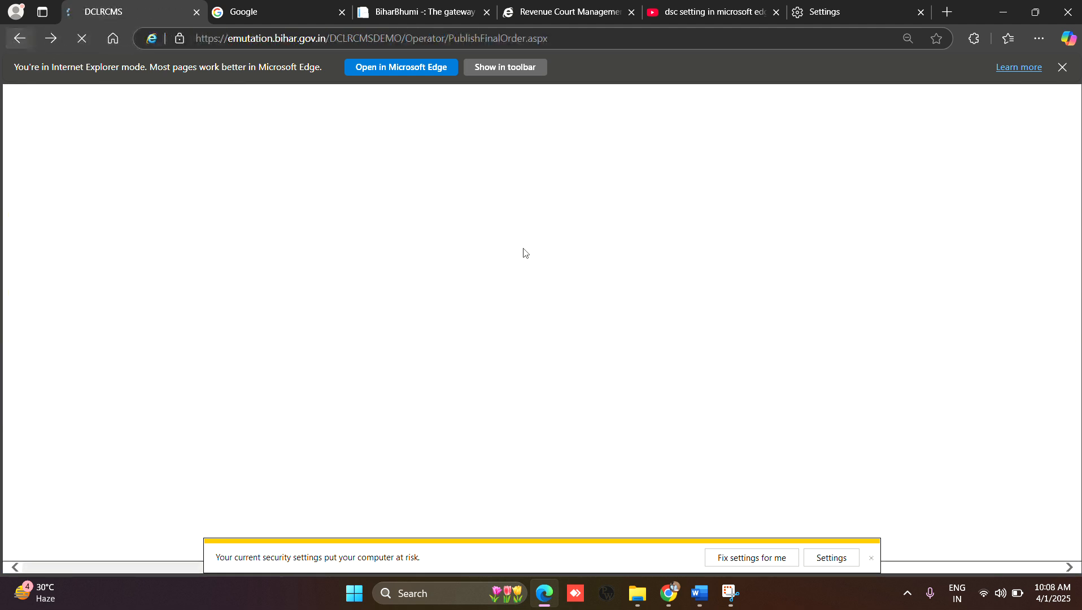
{"action": "scroll", "coordinate": [604, 283], "scroll_direction": "up", "scroll_amount": 3}
{"action": "scroll", "coordinate": [604, 283], "scroll_direction": "up", "scroll_amount": 3}
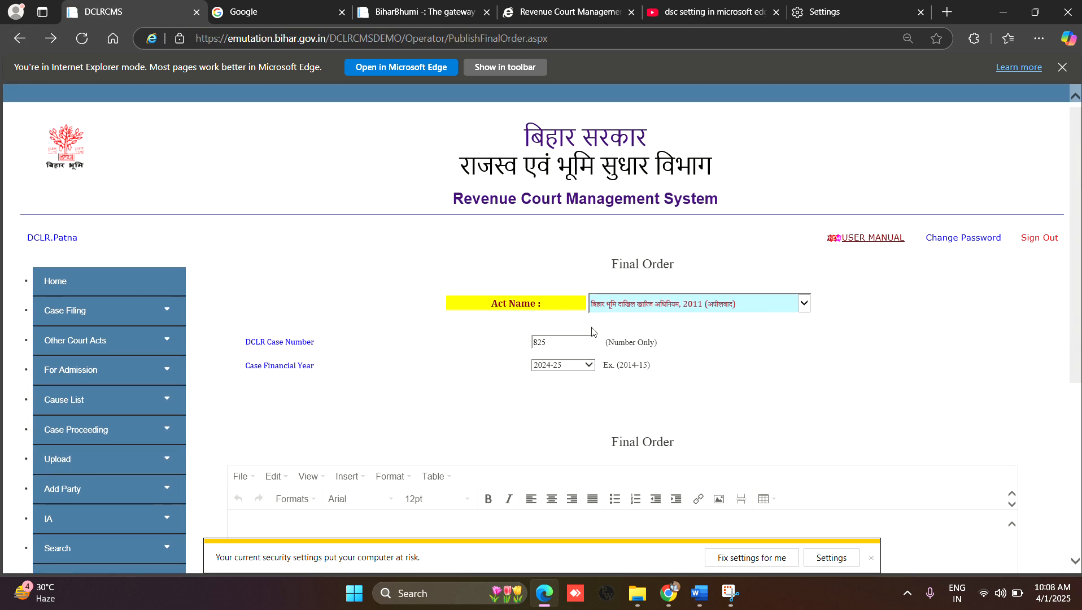
{"action": "double_click", "coordinate": [560, 342]}
{"action": "type", "text": "82"}
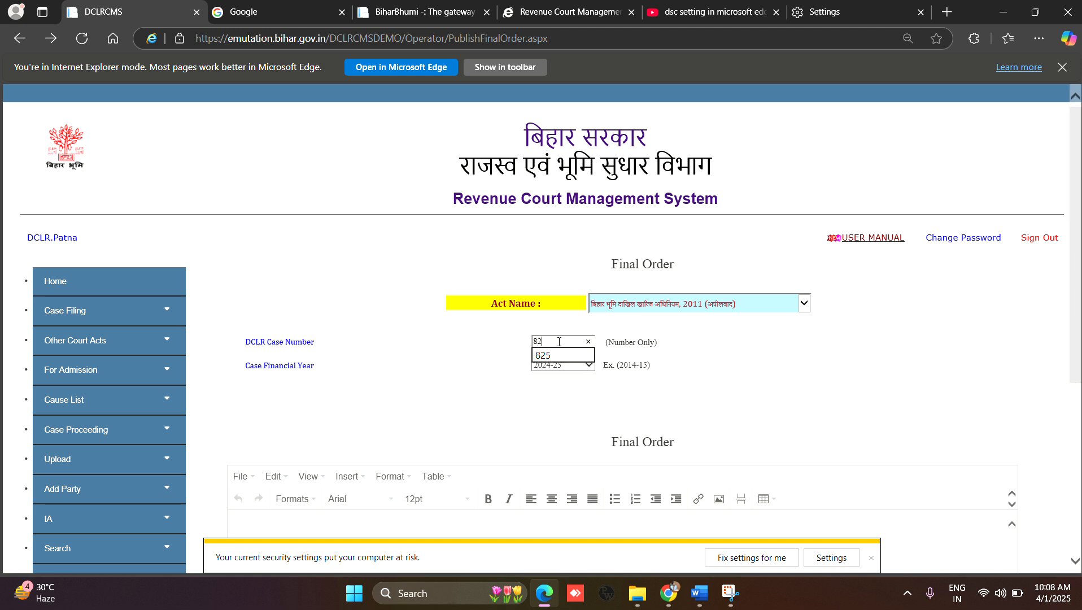
{"action": "type", "text": "3"}
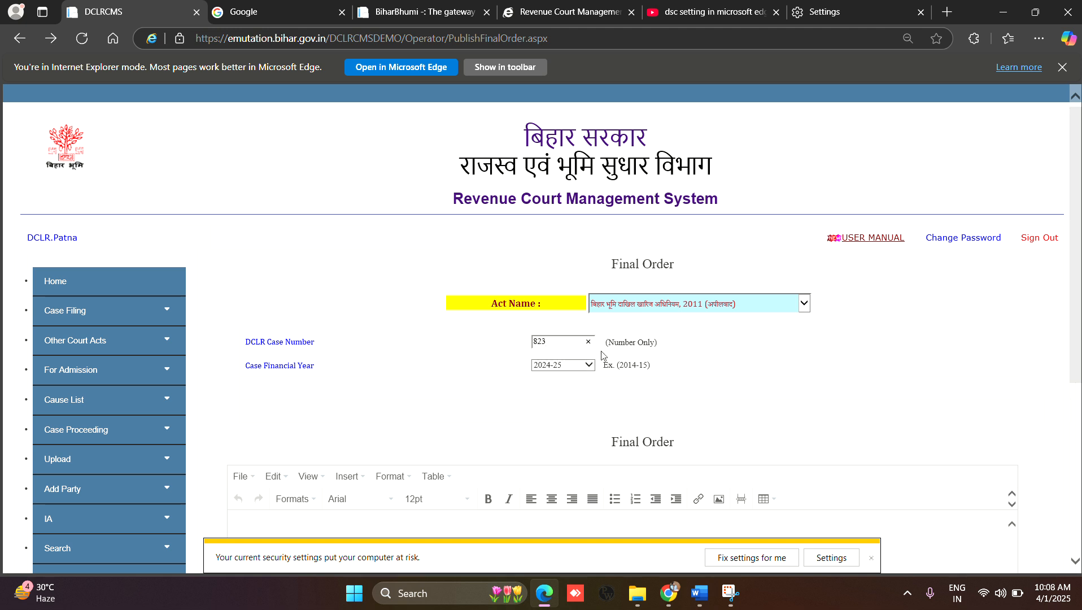
Step: Change the DCLR case number to 915, try to view and approve the order, and return to the Final Order form
{"action": "left_click_drag", "start_coordinate": [562, 341], "coordinate": [506, 350]}
{"action": "type", "text": "915"}
{"action": "scroll", "coordinate": [405, 393], "scroll_direction": "down", "scroll_amount": 4}
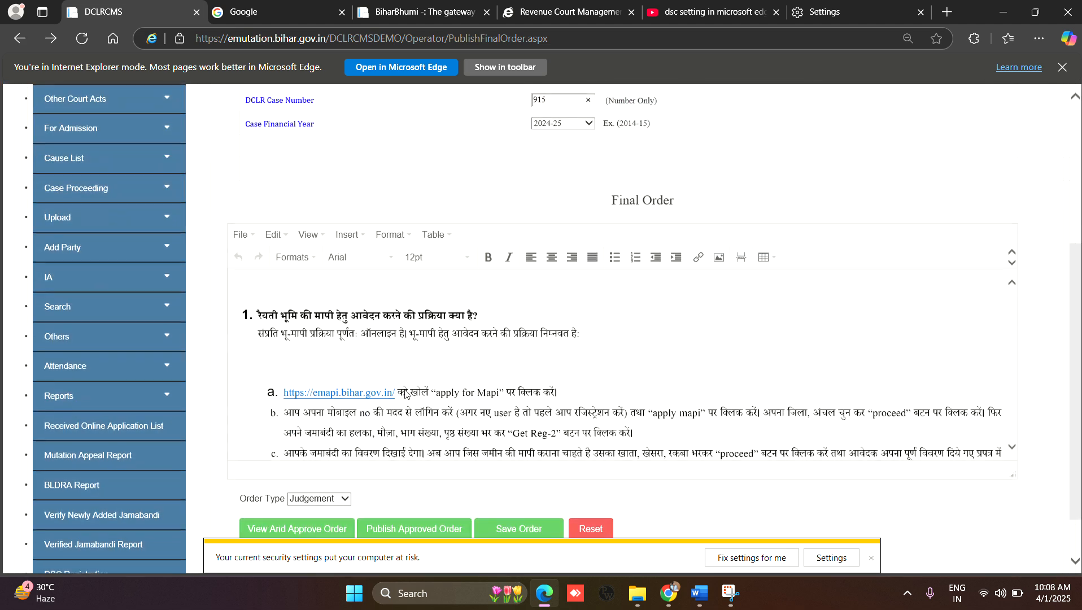
{"action": "scroll", "coordinate": [405, 393], "scroll_direction": "down", "scroll_amount": 3}
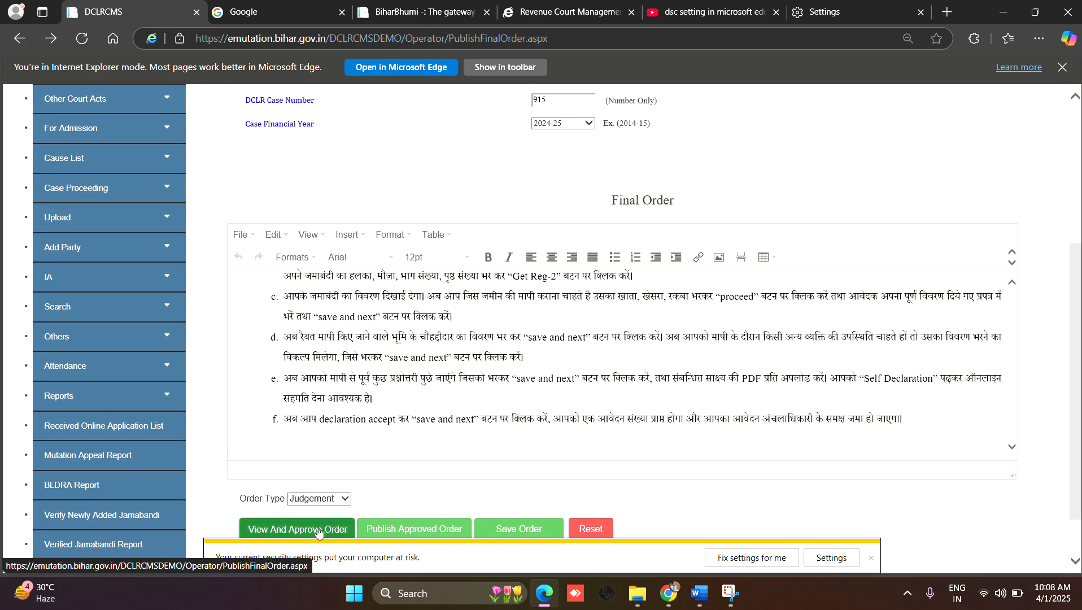
{"action": "left_click", "coordinate": [319, 532]}
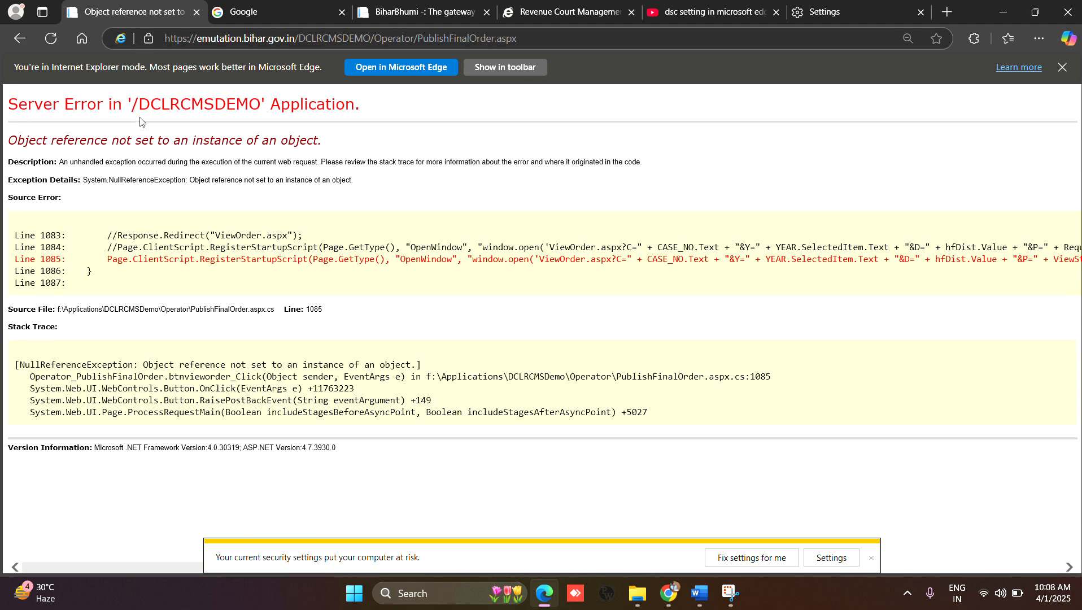
{"action": "left_click", "coordinate": [18, 38]}
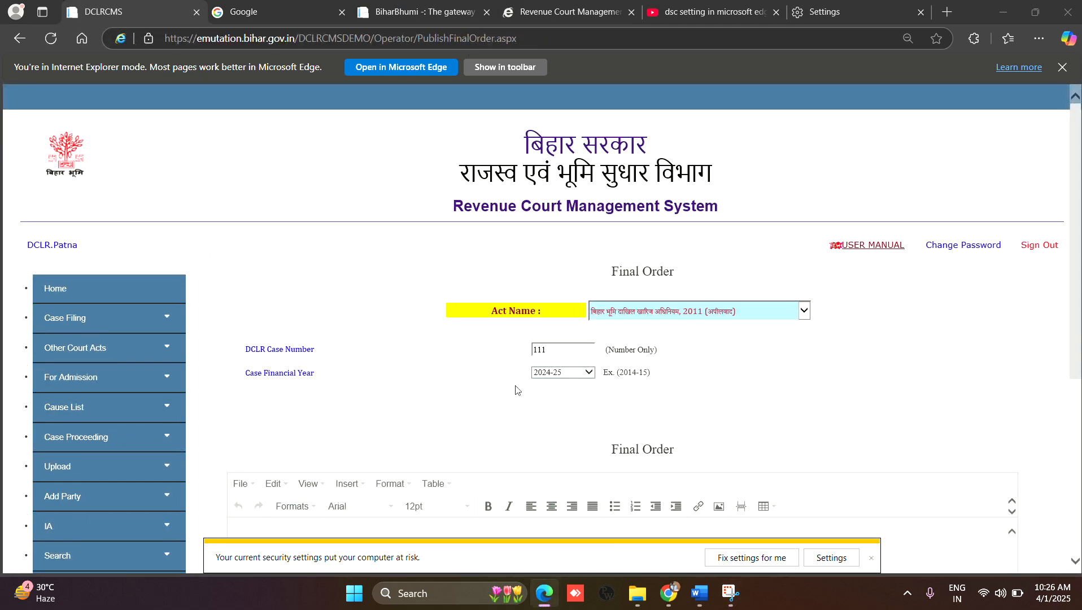
Step: Review the Final Order form for case 111 of 2024-25, including its case details, order text and order type
{"action": "scroll", "coordinate": [530, 438], "scroll_direction": "down", "scroll_amount": 3}
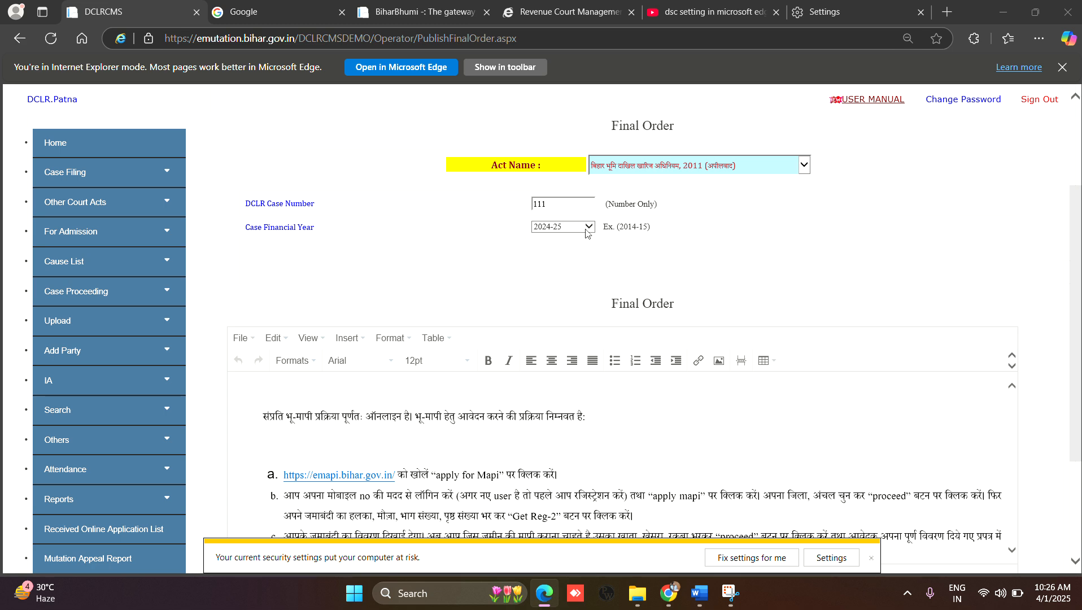
{"action": "scroll", "coordinate": [573, 438], "scroll_direction": "down", "scroll_amount": 4}
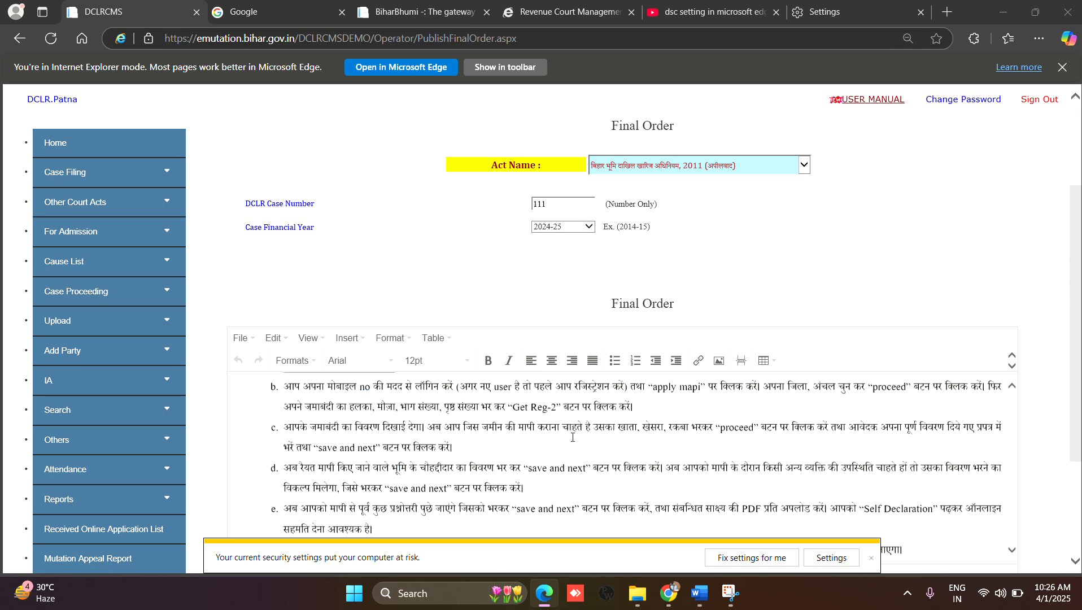
{"action": "scroll", "coordinate": [573, 438], "scroll_direction": "up", "scroll_amount": 5}
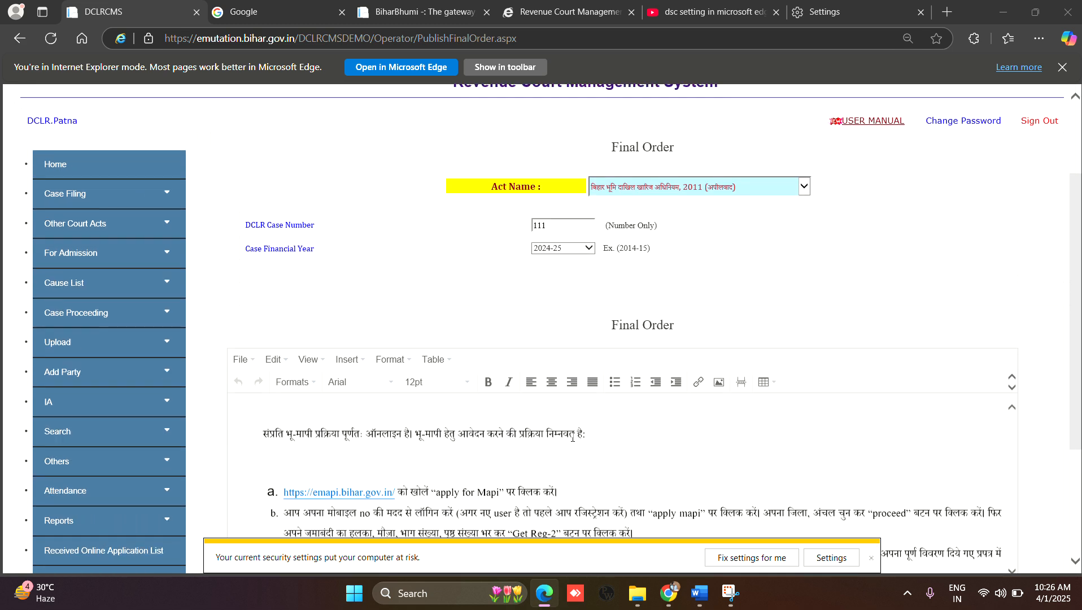
{"action": "left_click", "coordinate": [565, 223]}
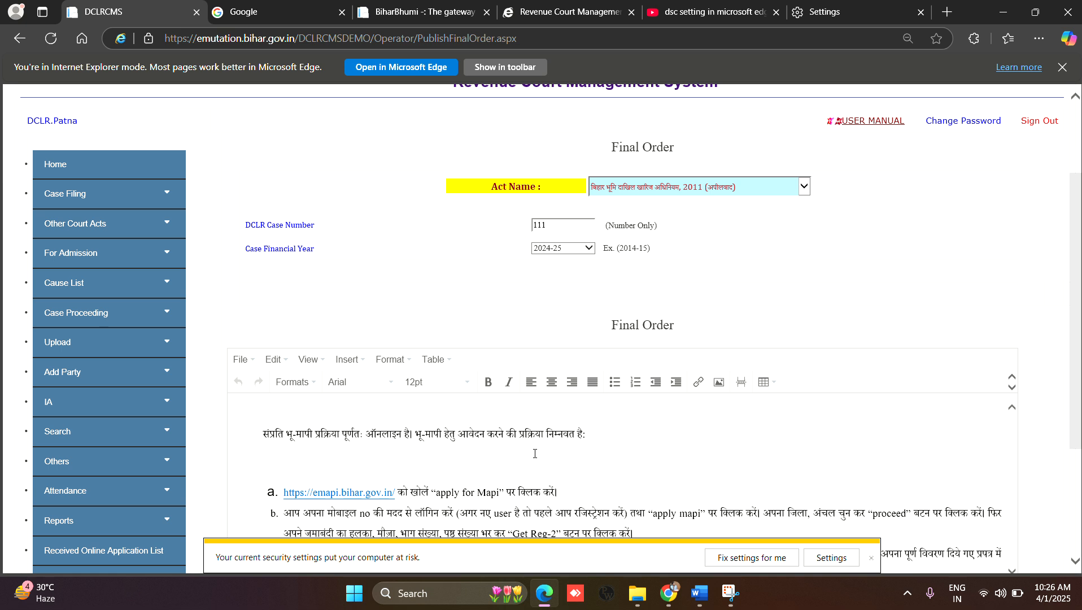
{"action": "scroll", "coordinate": [535, 454], "scroll_direction": "down", "scroll_amount": 1}
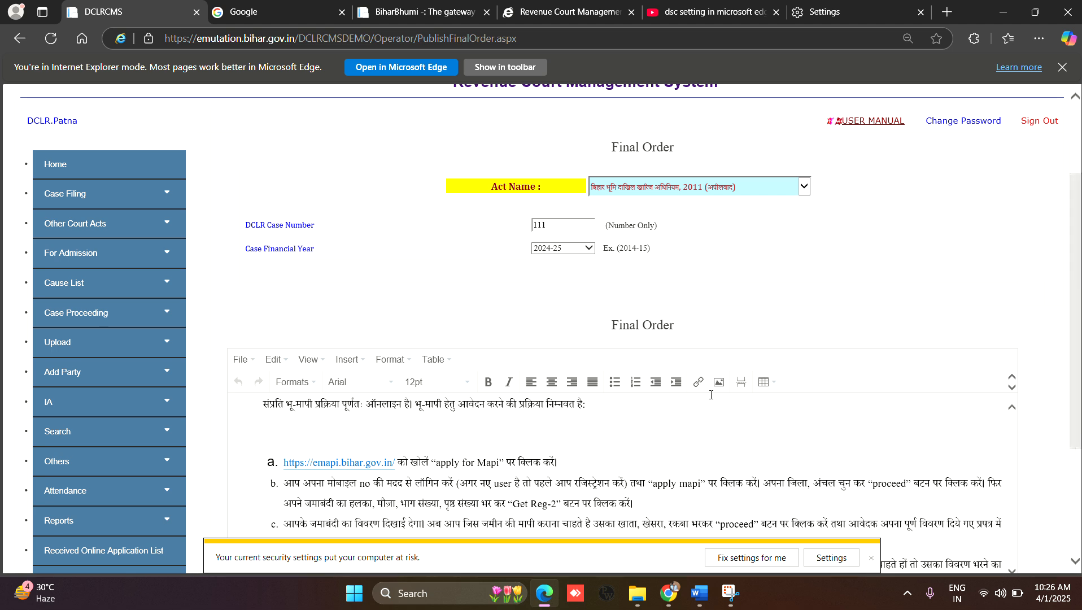
{"action": "scroll", "coordinate": [785, 286], "scroll_direction": "down", "scroll_amount": 2}
{"action": "scroll", "coordinate": [786, 286], "scroll_direction": "down", "scroll_amount": 1}
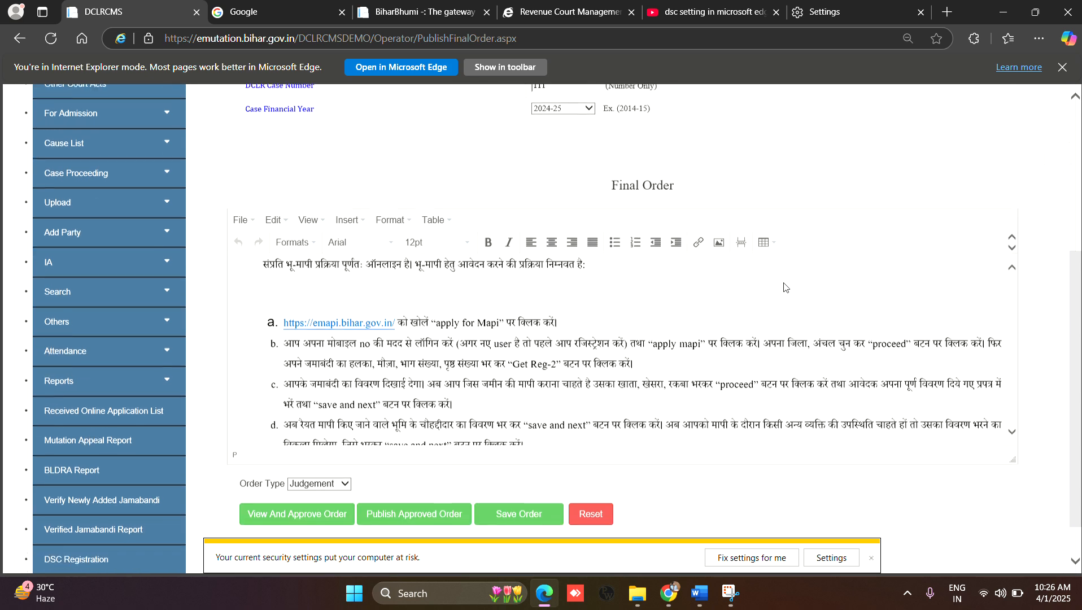
{"action": "scroll", "coordinate": [611, 324], "scroll_direction": "down", "scroll_amount": 2}
{"action": "scroll", "coordinate": [610, 323], "scroll_direction": "up", "scroll_amount": 3}
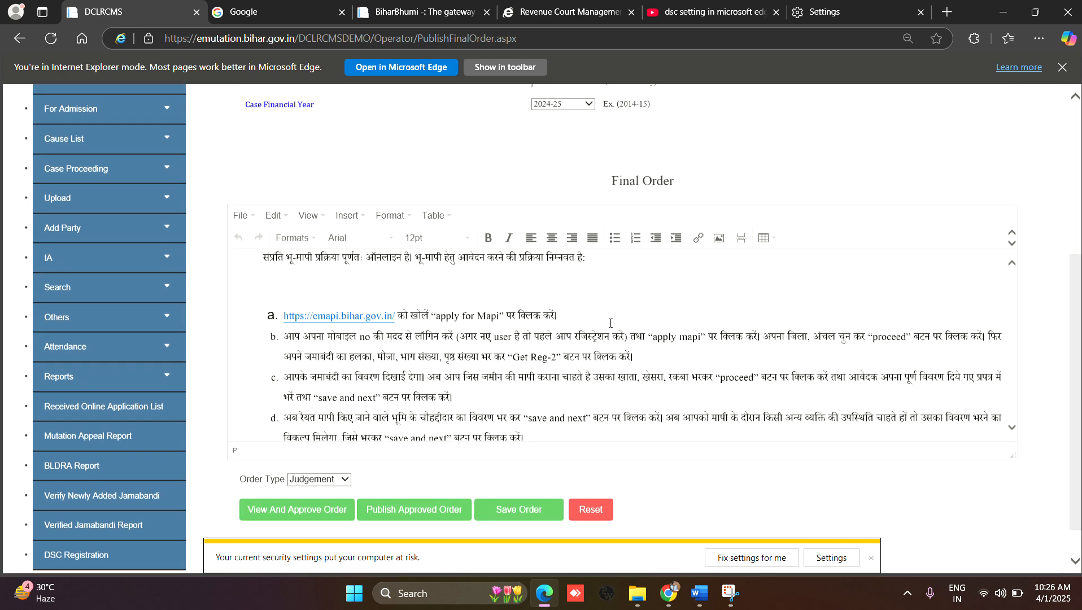
{"action": "scroll", "coordinate": [723, 115], "scroll_direction": "up", "scroll_amount": 2}
{"action": "scroll", "coordinate": [723, 115], "scroll_direction": "down", "scroll_amount": 2}
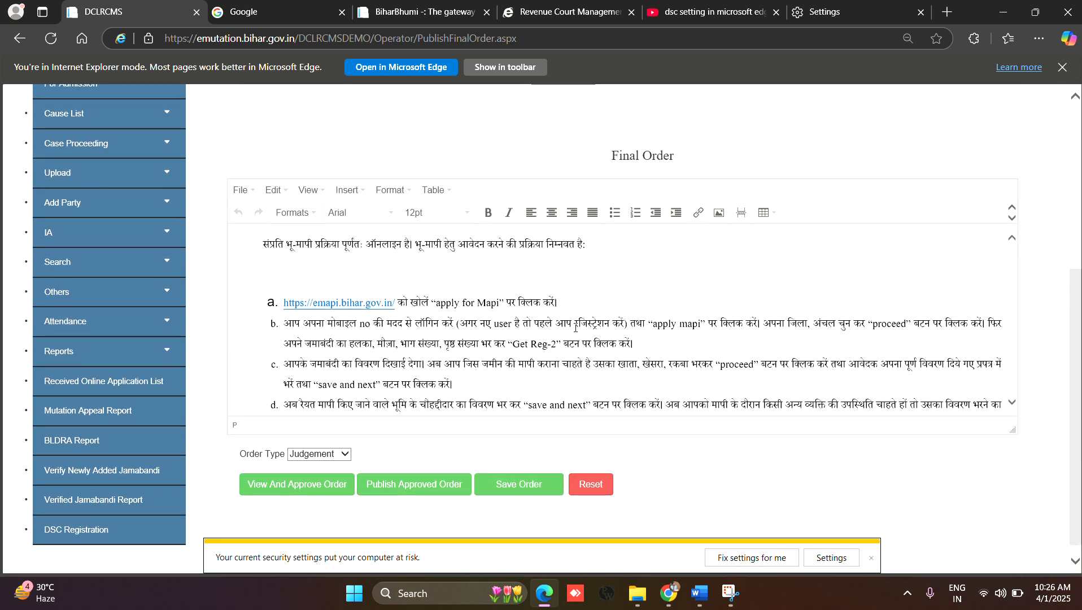
Step: Open the order for viewing and approval and read through the order sheet preview from the case details to the end
{"action": "left_click", "coordinate": [323, 486]}
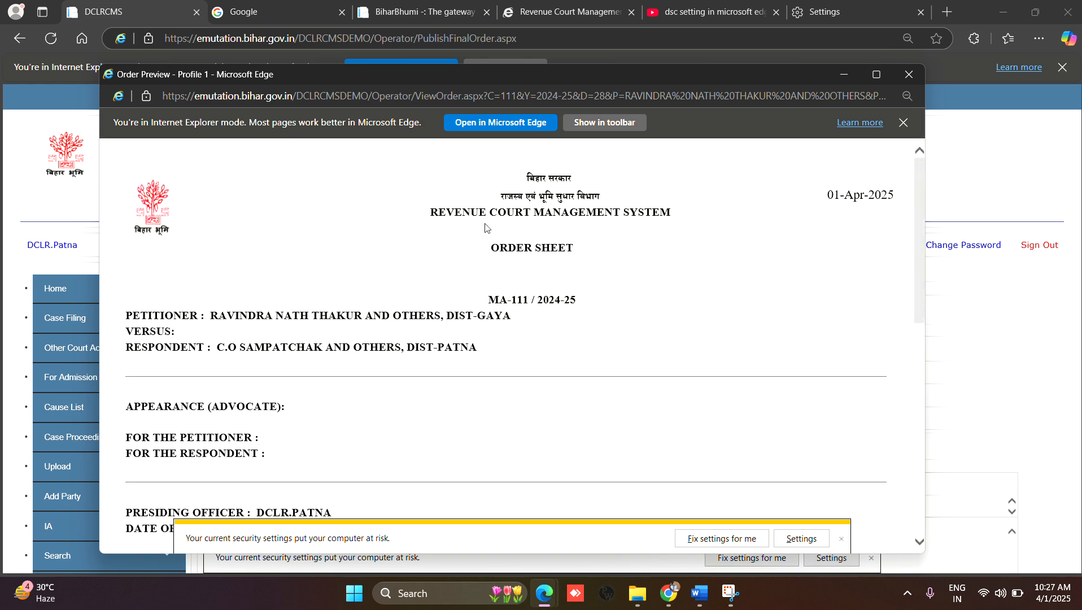
{"action": "scroll", "coordinate": [411, 348], "scroll_direction": "down", "scroll_amount": 3}
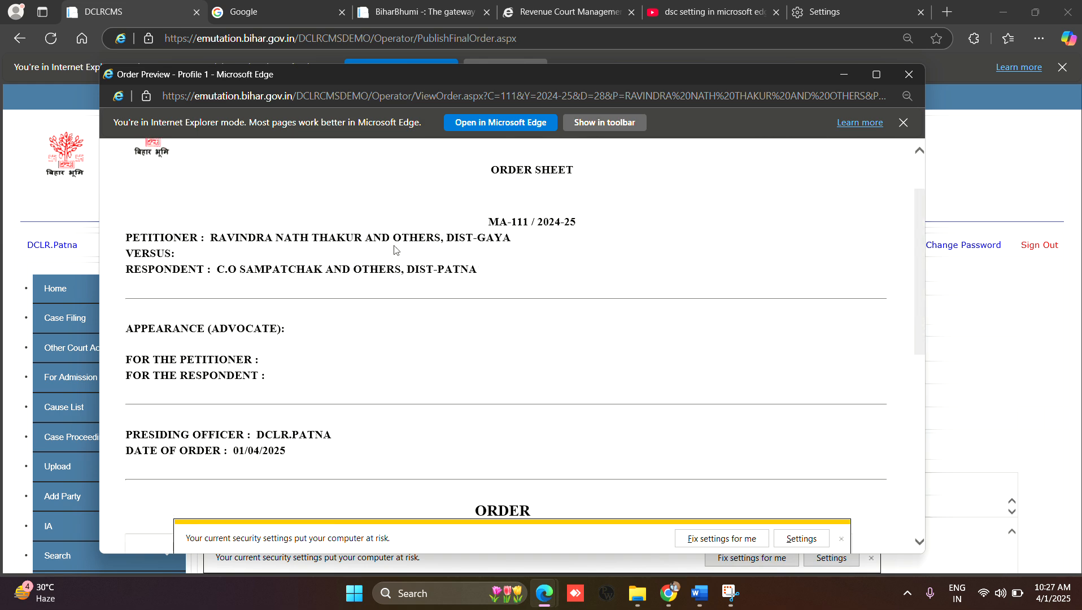
{"action": "scroll", "coordinate": [476, 275], "scroll_direction": "up", "scroll_amount": 3}
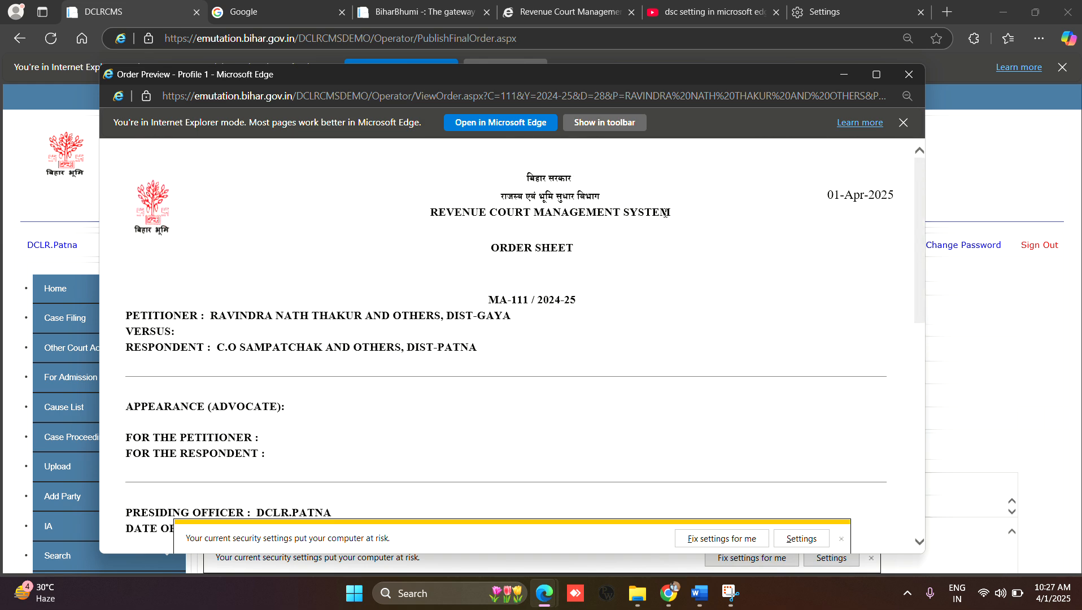
{"action": "scroll", "coordinate": [500, 353], "scroll_direction": "down", "scroll_amount": 10}
{"action": "scroll", "coordinate": [500, 354], "scroll_direction": "up", "scroll_amount": 7}
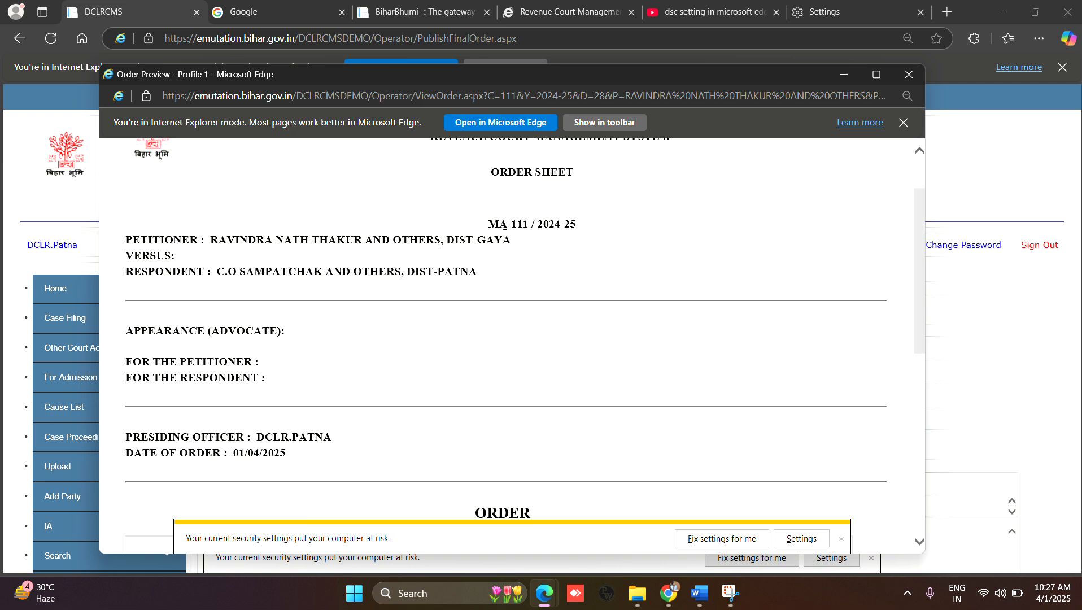
{"action": "scroll", "coordinate": [386, 327], "scroll_direction": "down", "scroll_amount": 7}
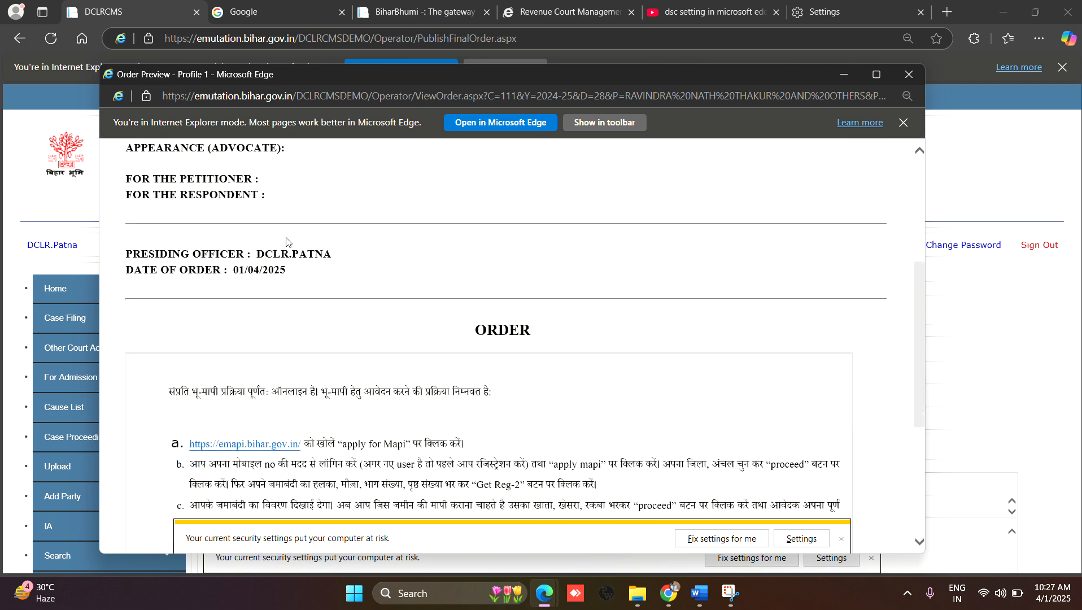
{"action": "scroll", "coordinate": [339, 308], "scroll_direction": "down", "scroll_amount": 10}
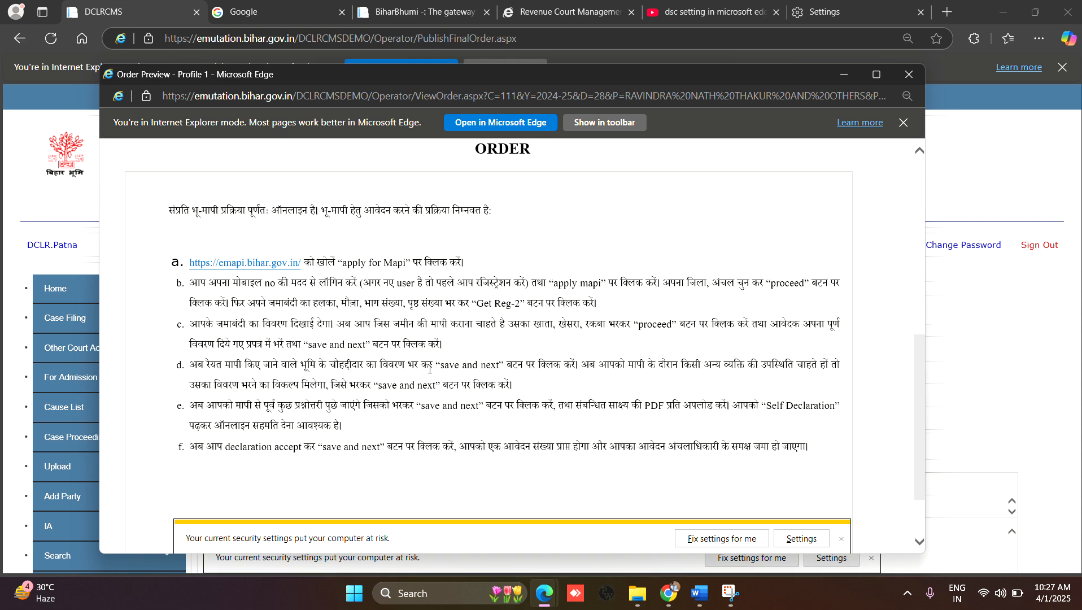
{"action": "scroll", "coordinate": [422, 384], "scroll_direction": "down", "scroll_amount": 2}
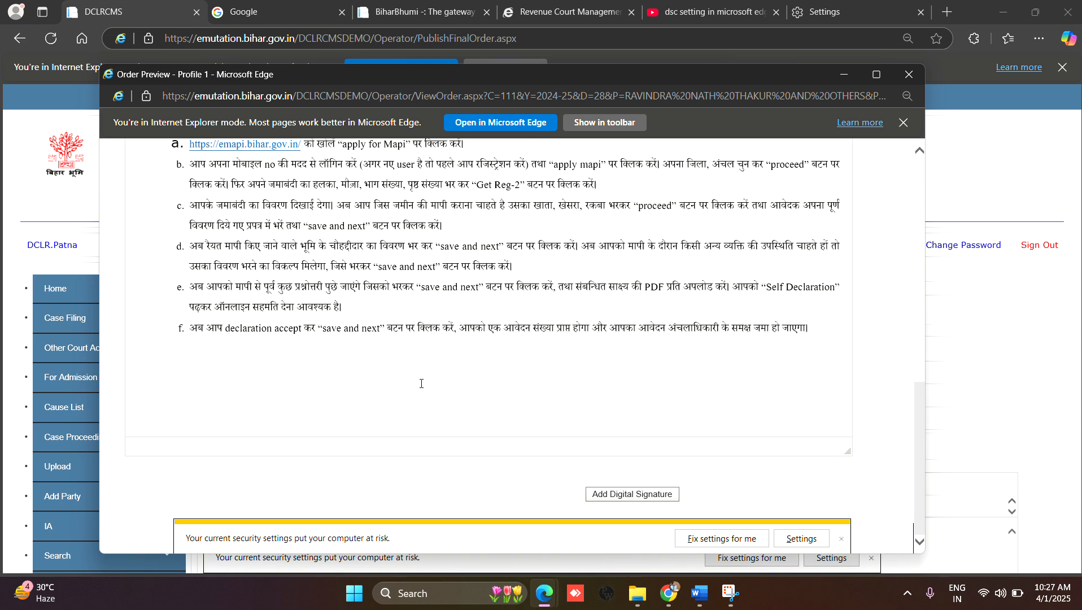
{"action": "scroll", "coordinate": [421, 384], "scroll_direction": "up", "scroll_amount": 1}
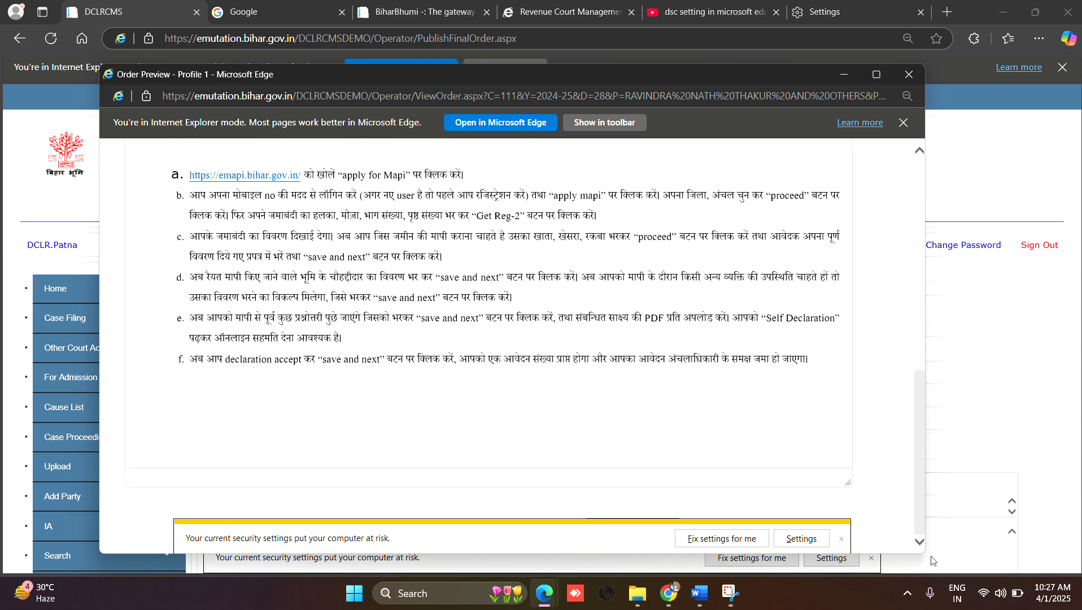
Step: Add a digital signature to the order, confirming approval and the ActiveX interaction, with the Class III Individual 2 Year Signature Test Certificate
{"action": "left_click", "coordinate": [842, 540]}
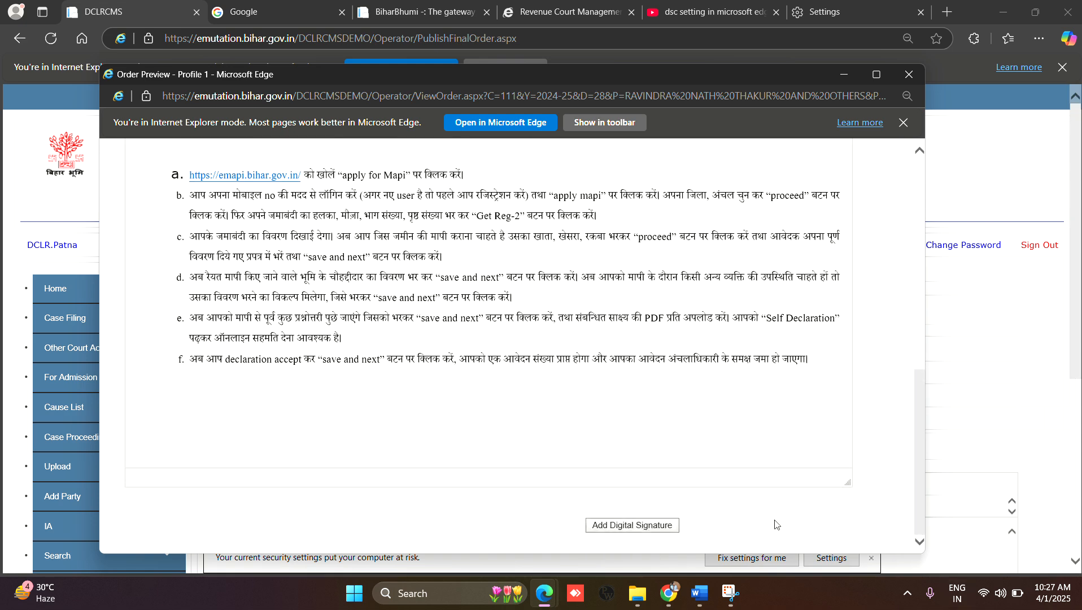
{"action": "left_click", "coordinate": [648, 529]}
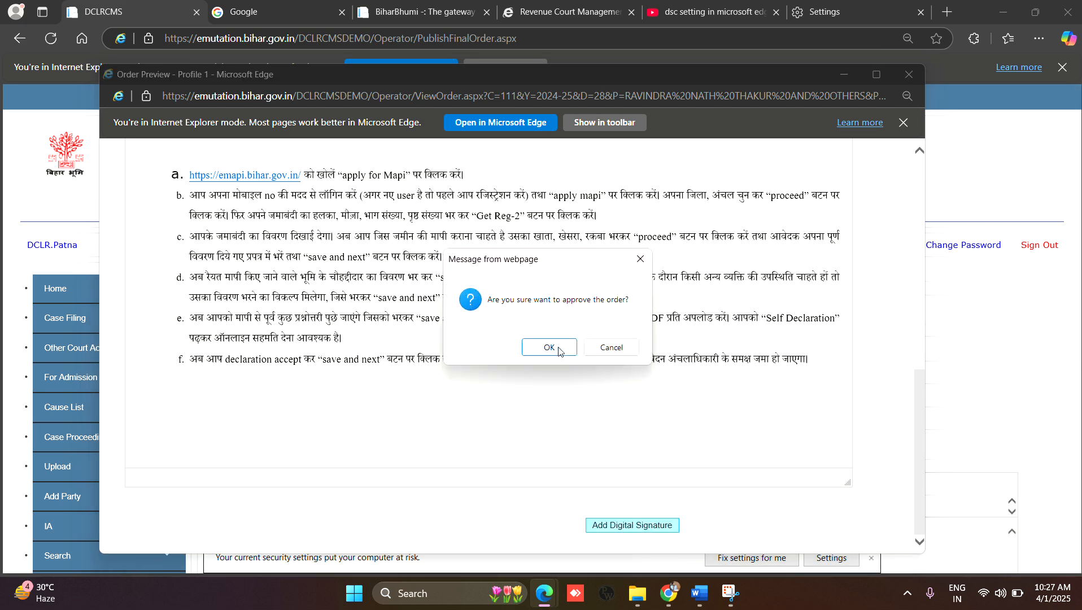
{"action": "left_click", "coordinate": [559, 348]}
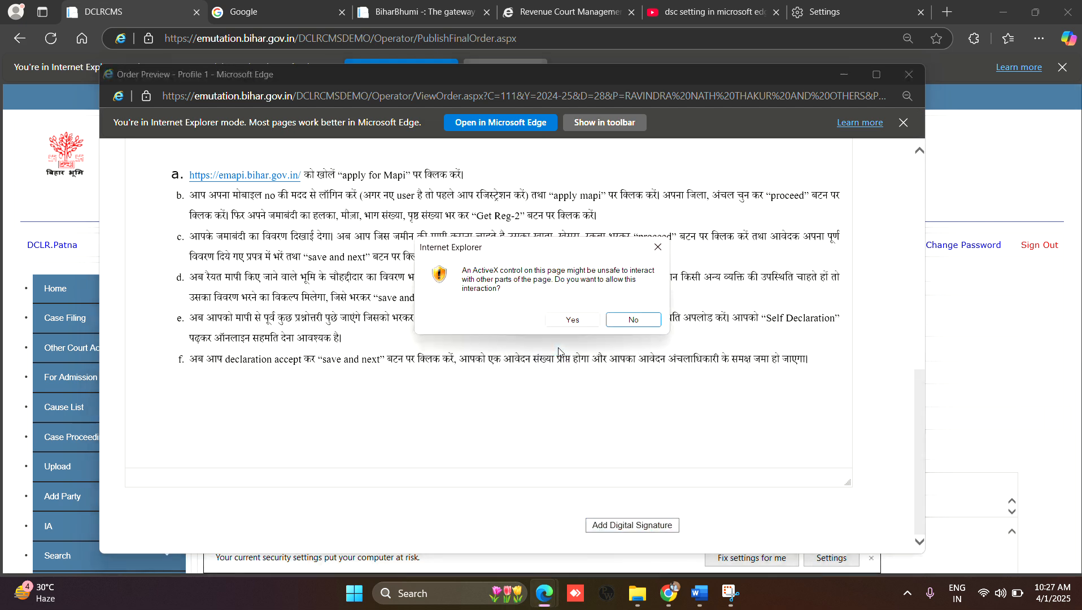
{"action": "left_click", "coordinate": [573, 320]}
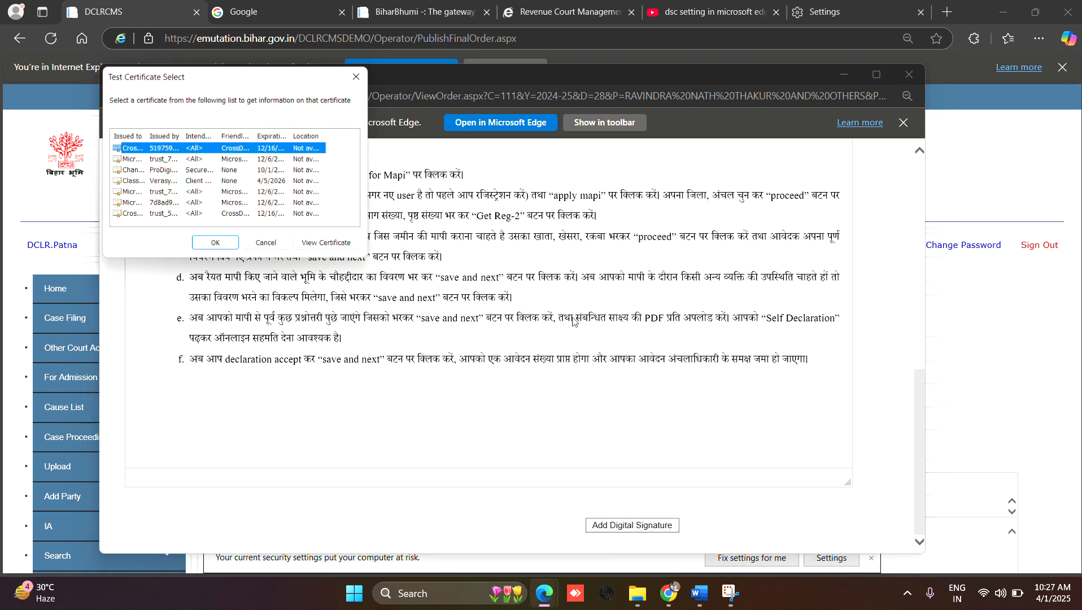
{"action": "left_click", "coordinate": [140, 183]}
{"action": "left_click", "coordinate": [217, 247]}
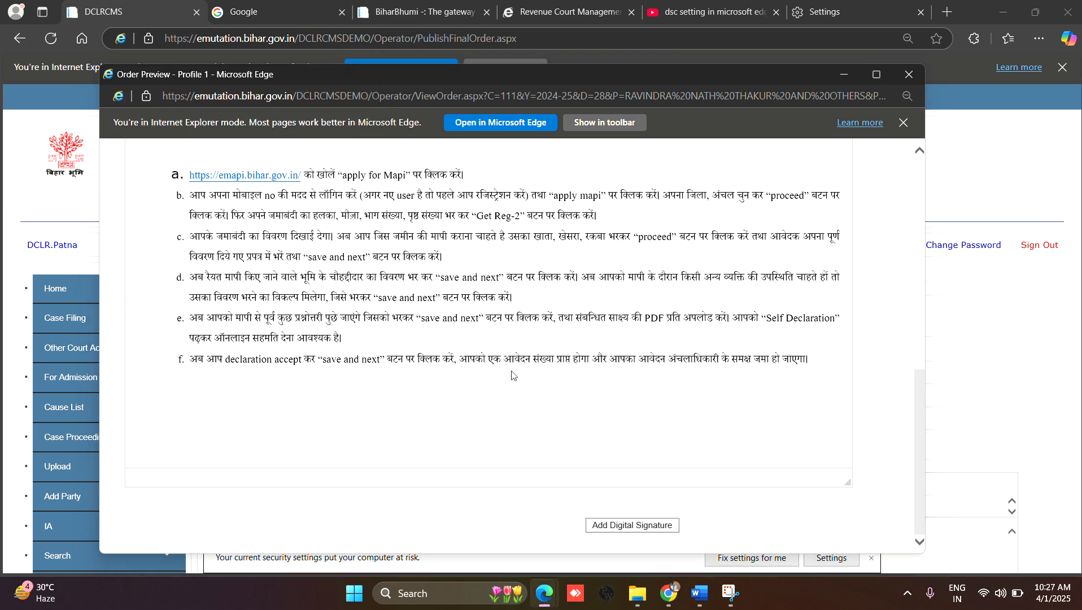
Step: Enter the user PIN to sign the order, check the signature on the order sheet and close the preview
{"action": "type", "text": "*******"}
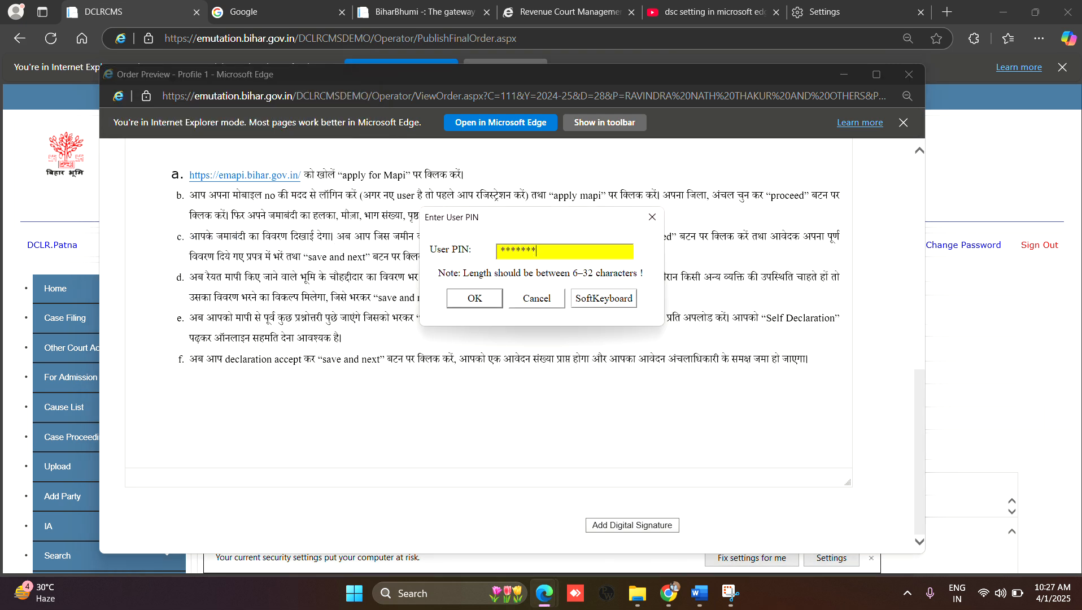
{"action": "left_click", "coordinate": [475, 298]}
{"action": "scroll", "coordinate": [643, 406], "scroll_direction": "down", "scroll_amount": 1}
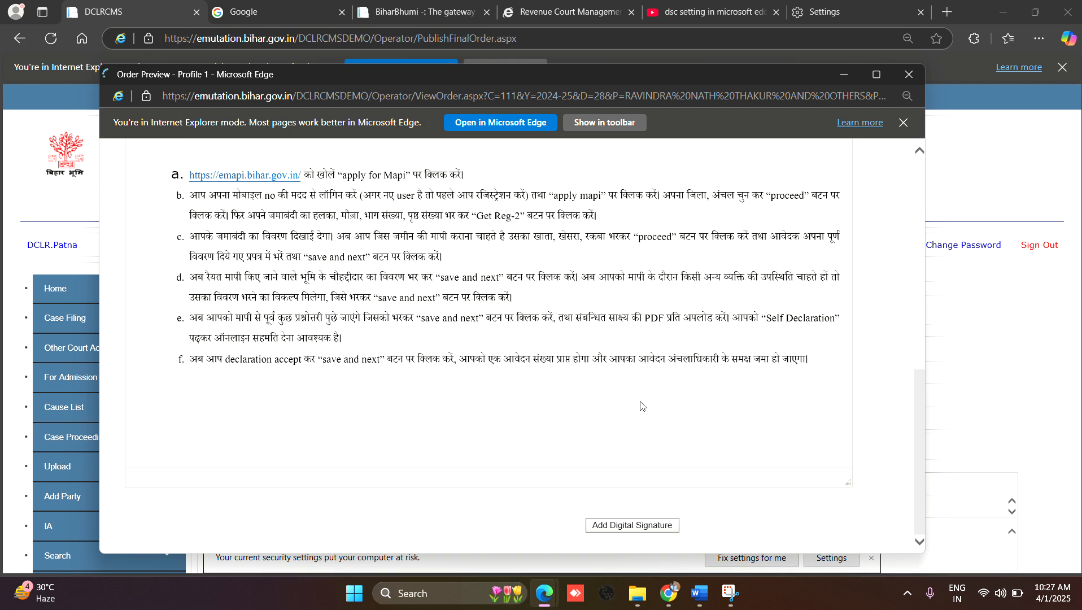
{"action": "scroll", "coordinate": [642, 405], "scroll_direction": "up", "scroll_amount": 3}
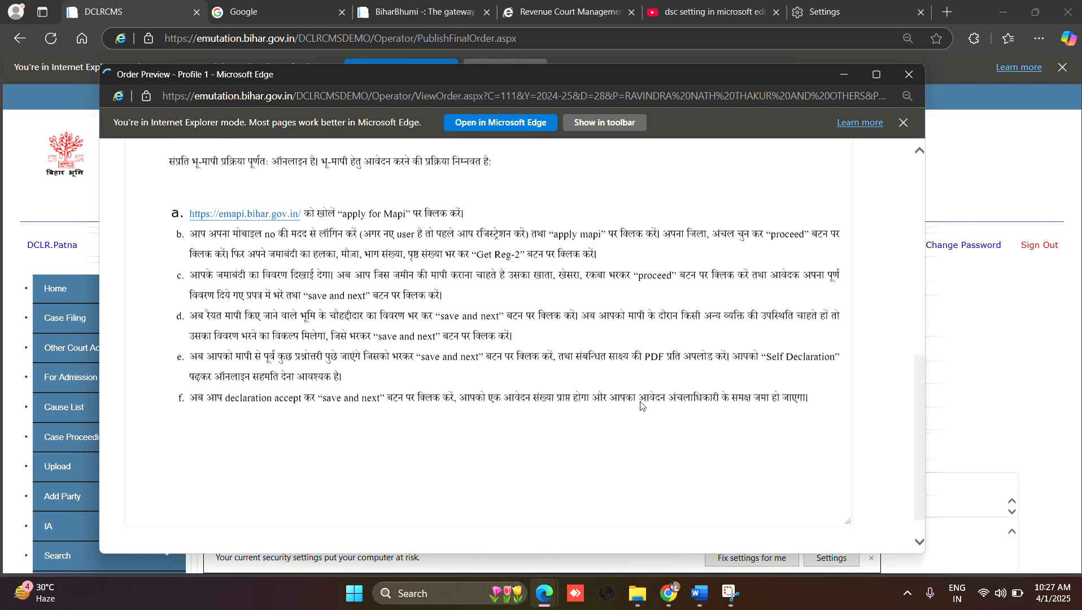
{"action": "scroll", "coordinate": [642, 405], "scroll_direction": "up", "scroll_amount": 3}
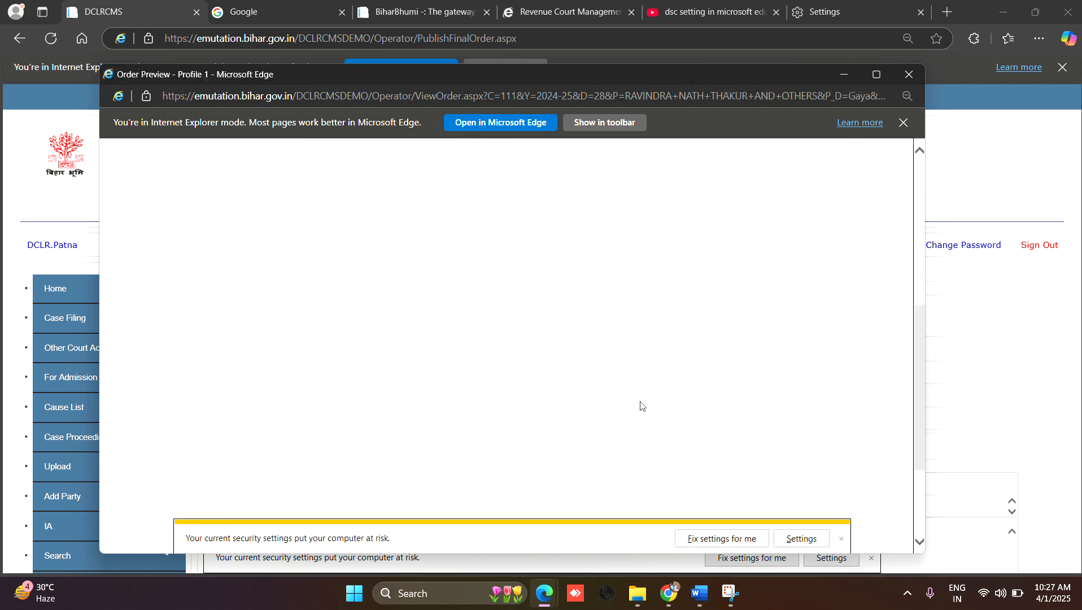
{"action": "scroll", "coordinate": [642, 405], "scroll_direction": "down", "scroll_amount": 20}
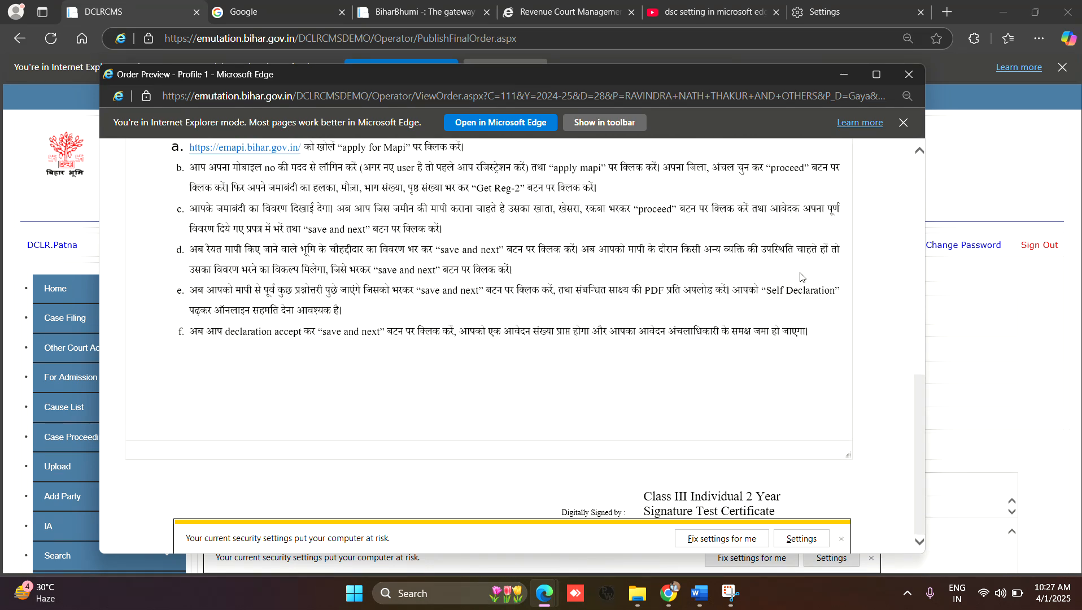
{"action": "left_click", "coordinate": [910, 75]}
Step: Open the Edit Online Order form and set the act name to बिहार भूमि दाखिल खारिज अधिनियम, 2011 (अपीलवाद)
{"action": "scroll", "coordinate": [491, 438], "scroll_direction": "down", "scroll_amount": 5}
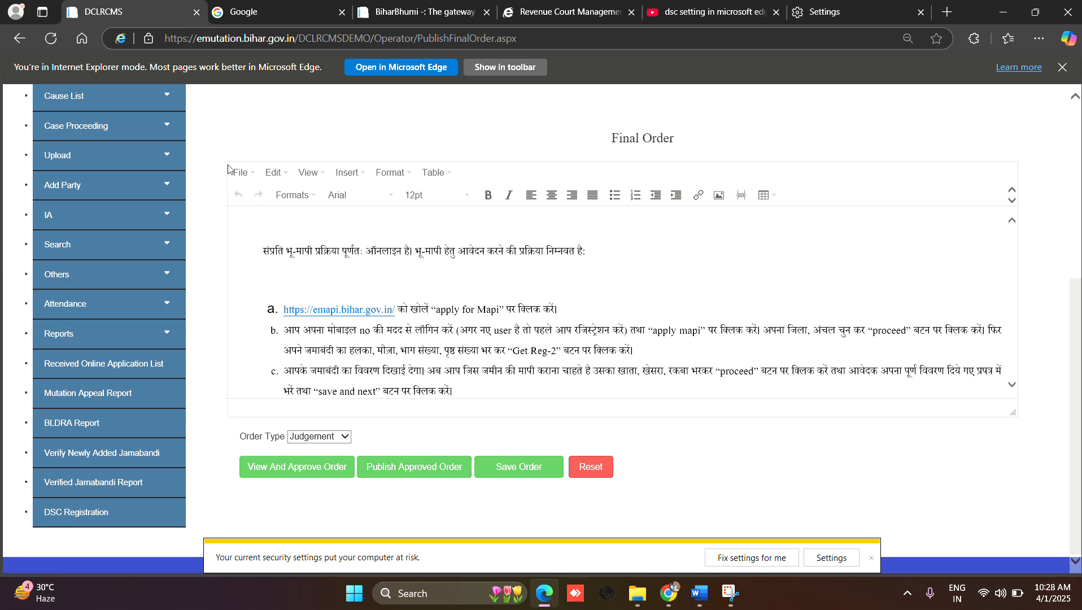
{"action": "mouse_move", "coordinate": [165, 155]}
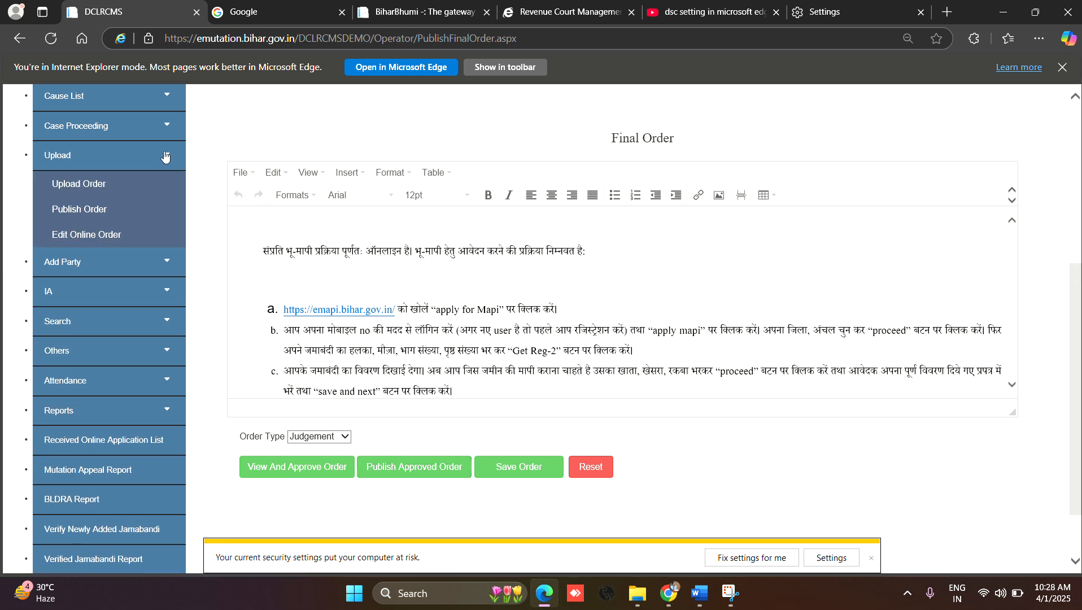
{"action": "left_click", "coordinate": [100, 235]}
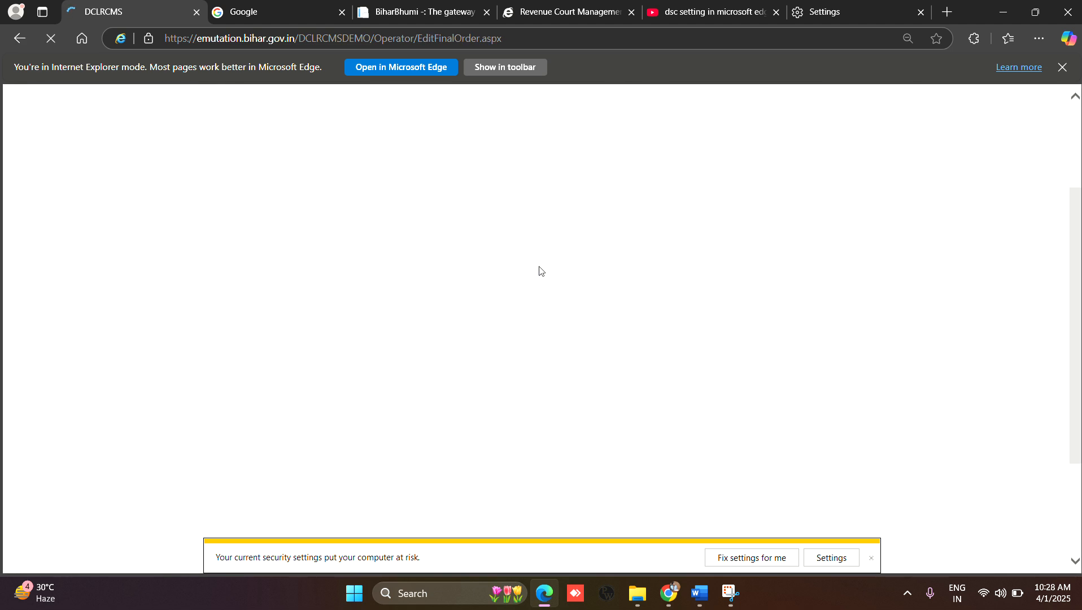
{"action": "left_click", "coordinate": [633, 311]}
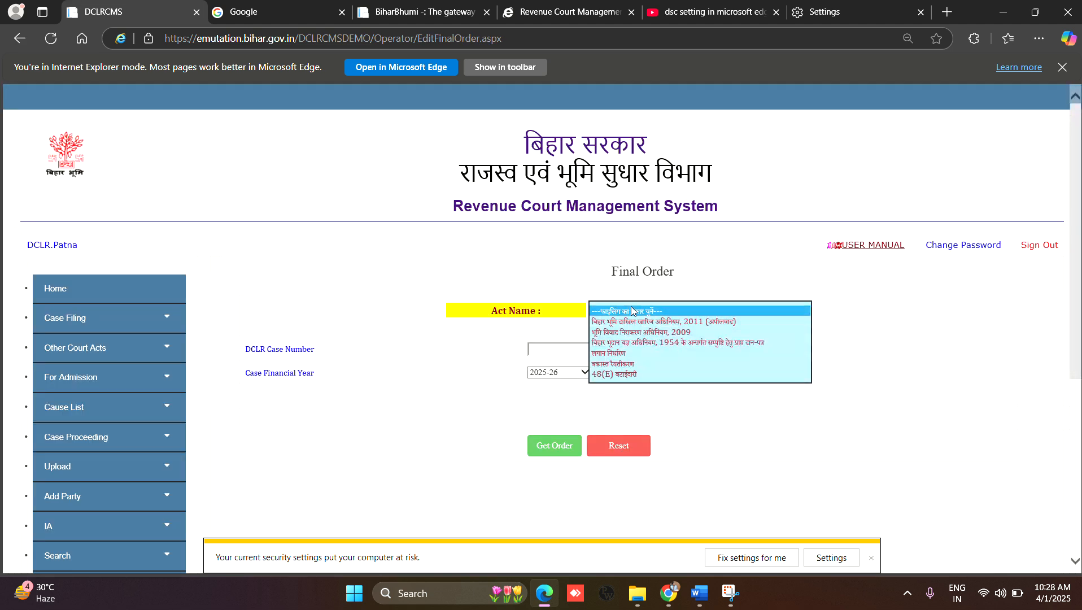
{"action": "left_click", "coordinate": [633, 322]}
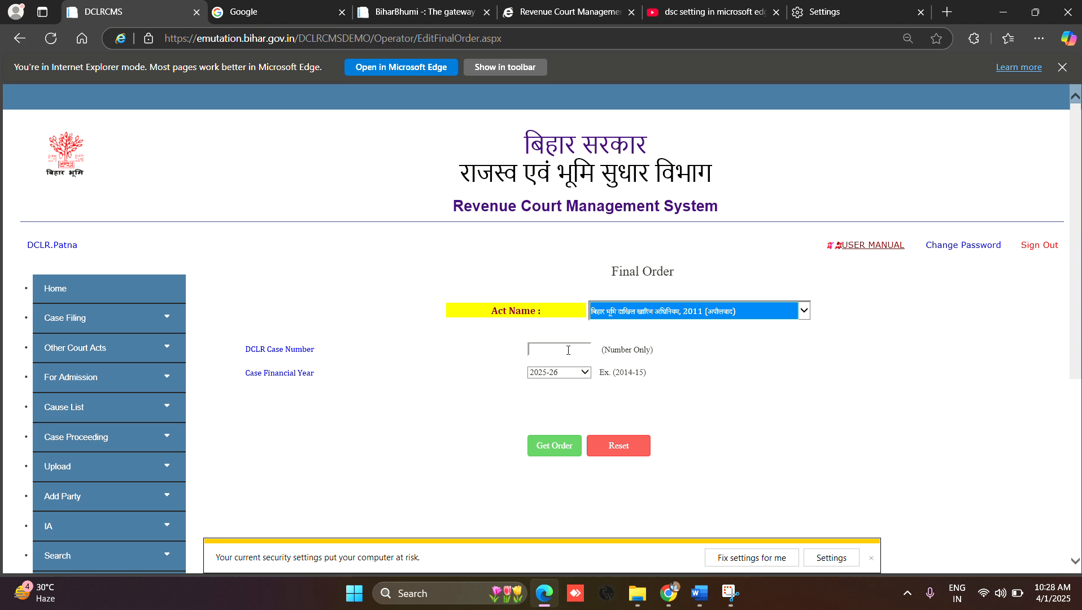
Step: Retrieve the final order for DCLR case number 111 and case financial year 2024-25
{"action": "left_click", "coordinate": [569, 349]}
{"action": "type", "text": "111"}
{"action": "left_click", "coordinate": [571, 374]}
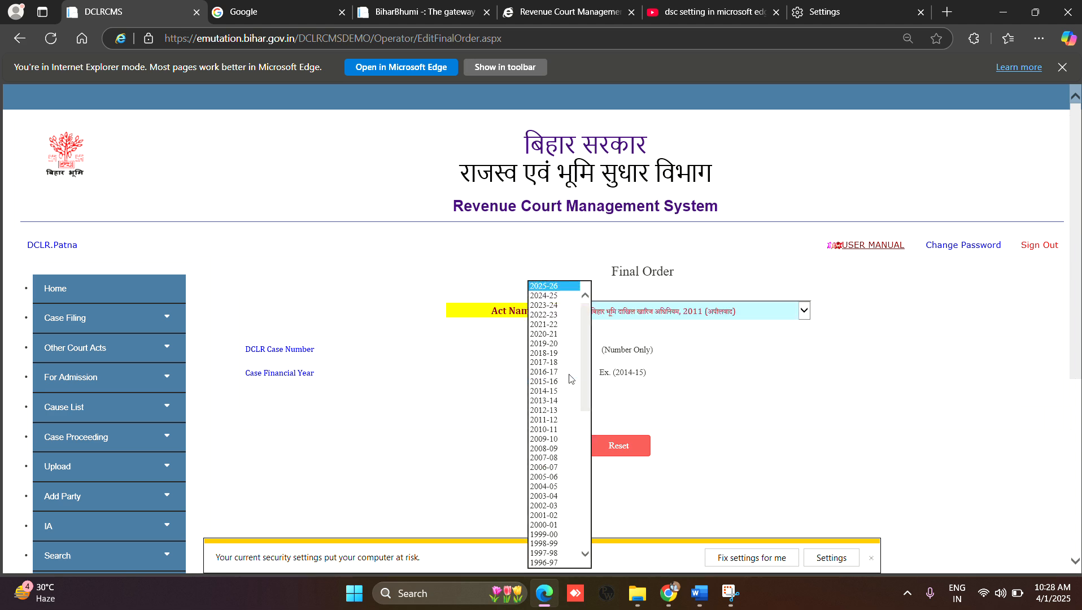
{"action": "left_click", "coordinate": [560, 298]}
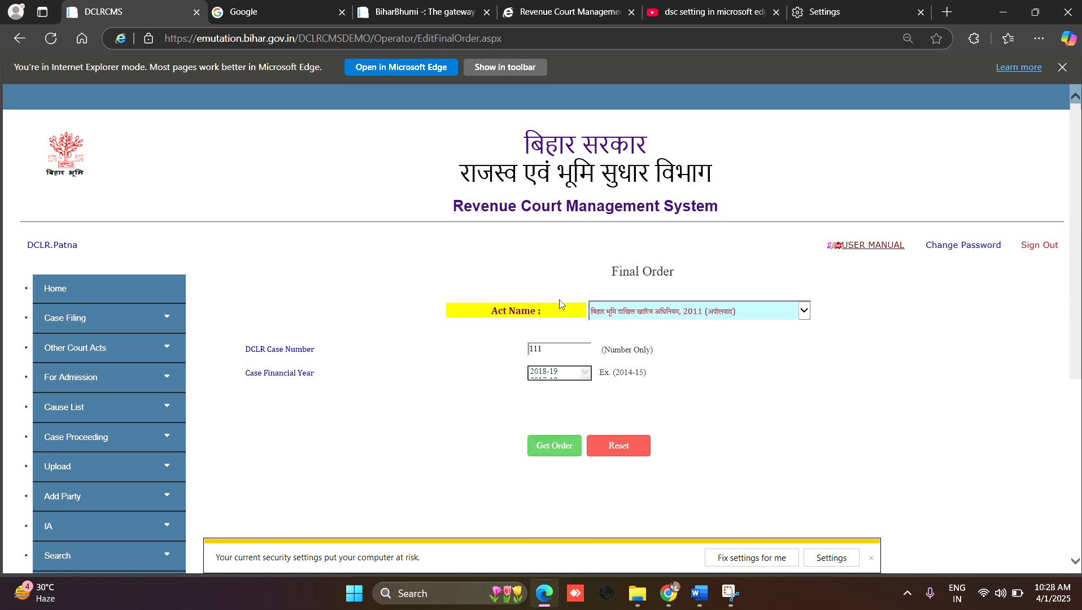
{"action": "left_click", "coordinate": [566, 446]}
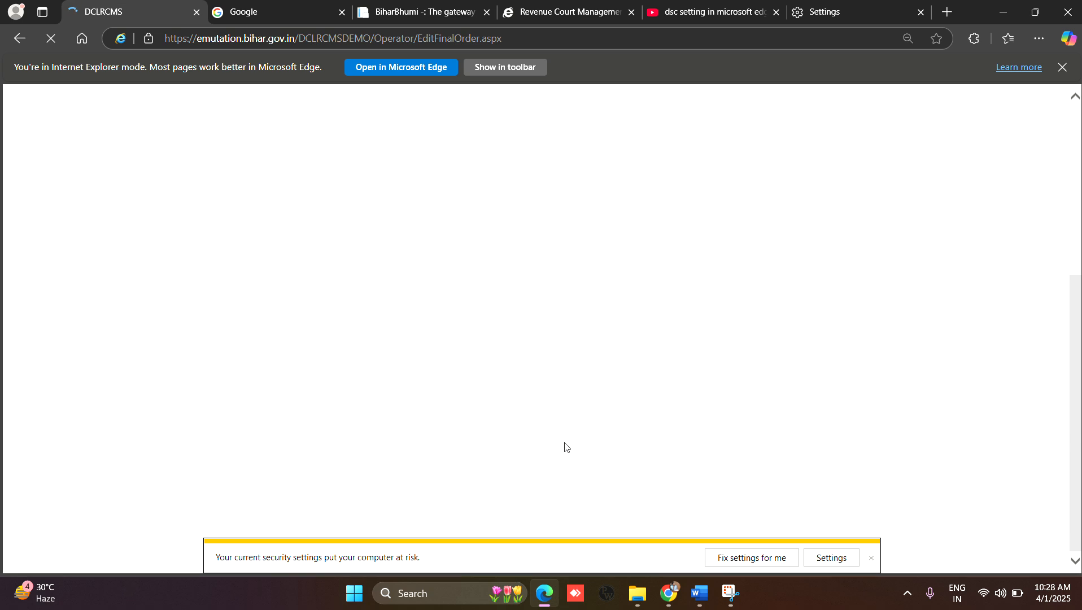
{"action": "scroll", "coordinate": [565, 452], "scroll_direction": "down", "scroll_amount": 5}
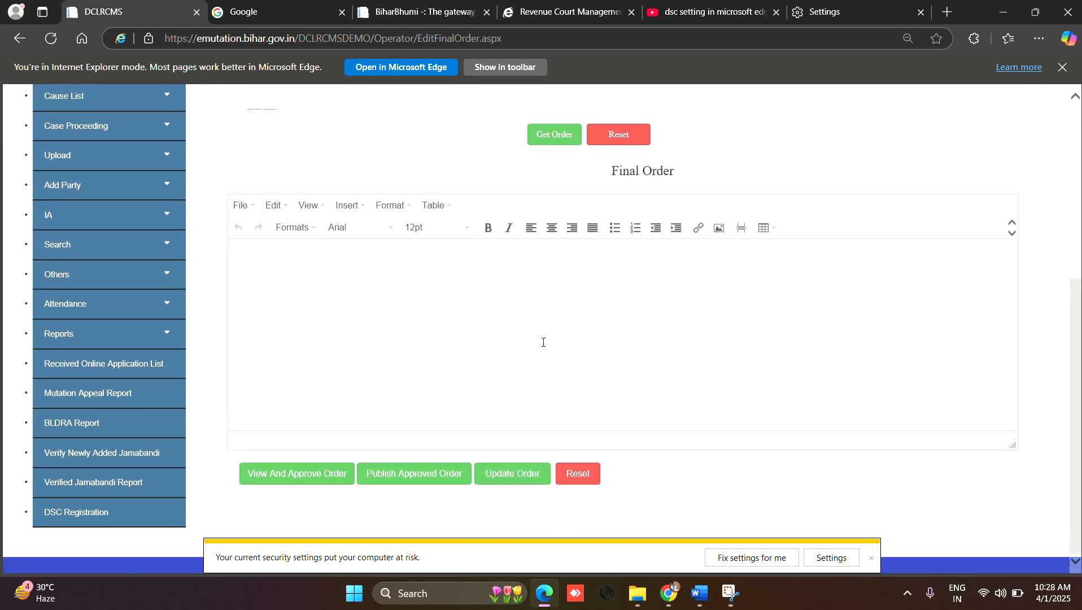
{"action": "scroll", "coordinate": [544, 342], "scroll_direction": "up", "scroll_amount": 1}
{"action": "left_click", "coordinate": [555, 199]}
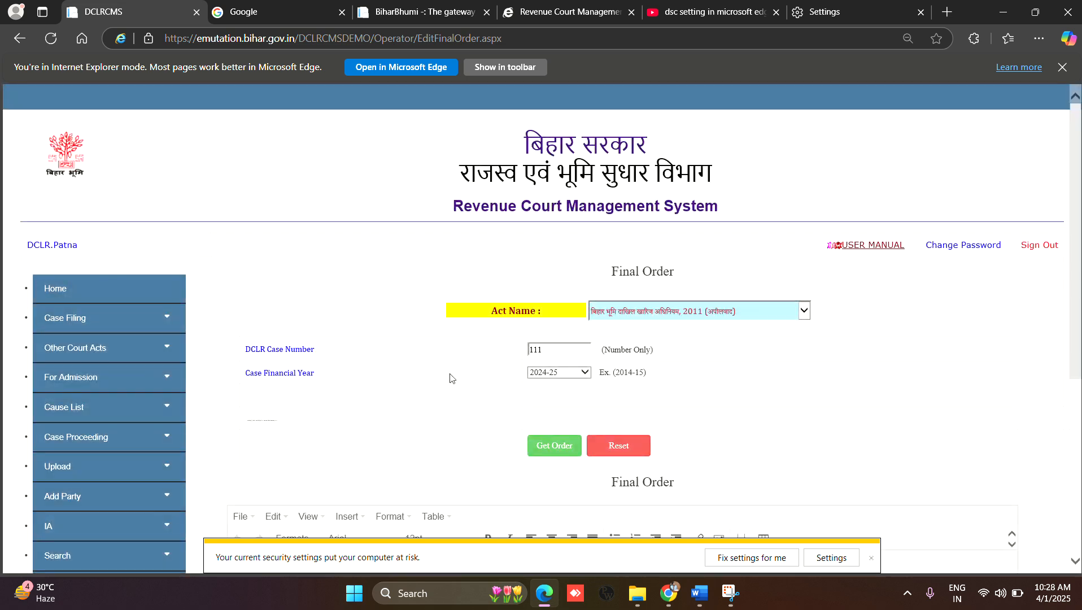
Step: Try to open the retrieved order for viewing and approval while the order text editor is blank
{"action": "scroll", "coordinate": [441, 381], "scroll_direction": "down", "scroll_amount": 2}
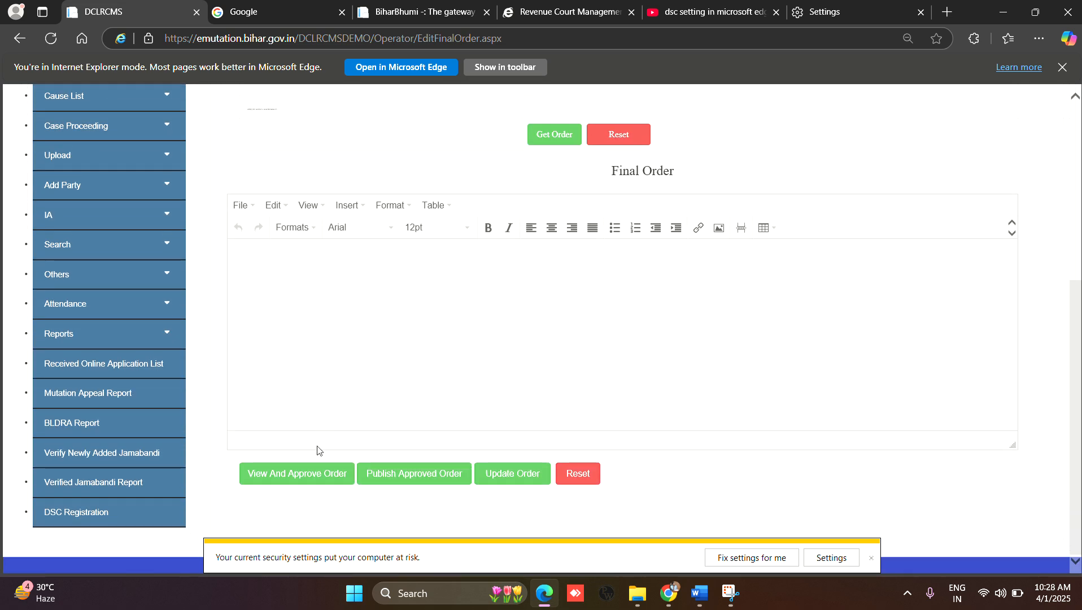
{"action": "left_click", "coordinate": [310, 475]}
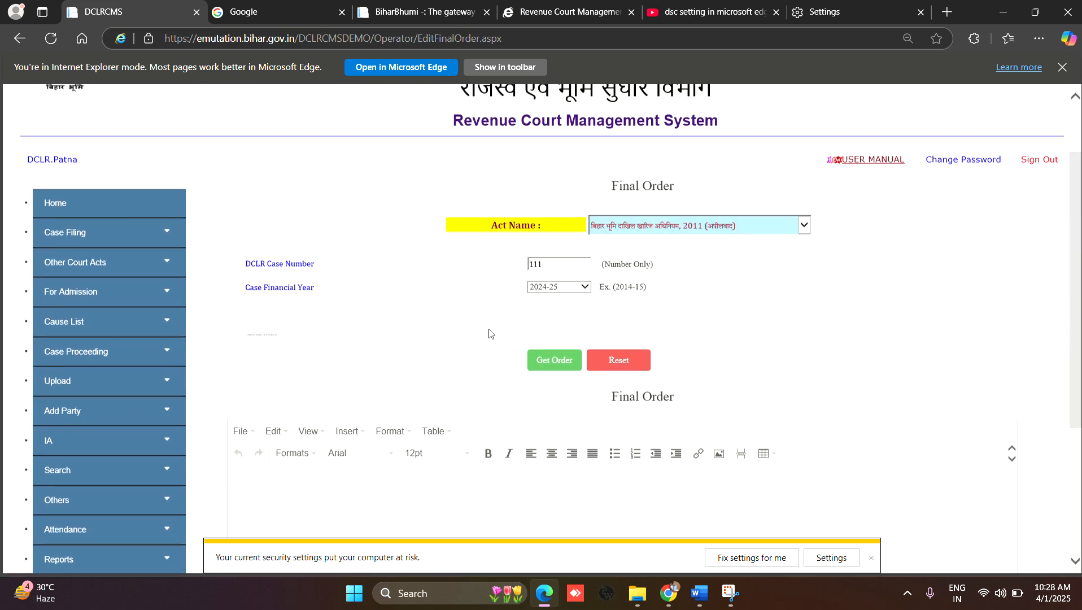
{"action": "scroll", "coordinate": [432, 343], "scroll_direction": "up", "scroll_amount": 3}
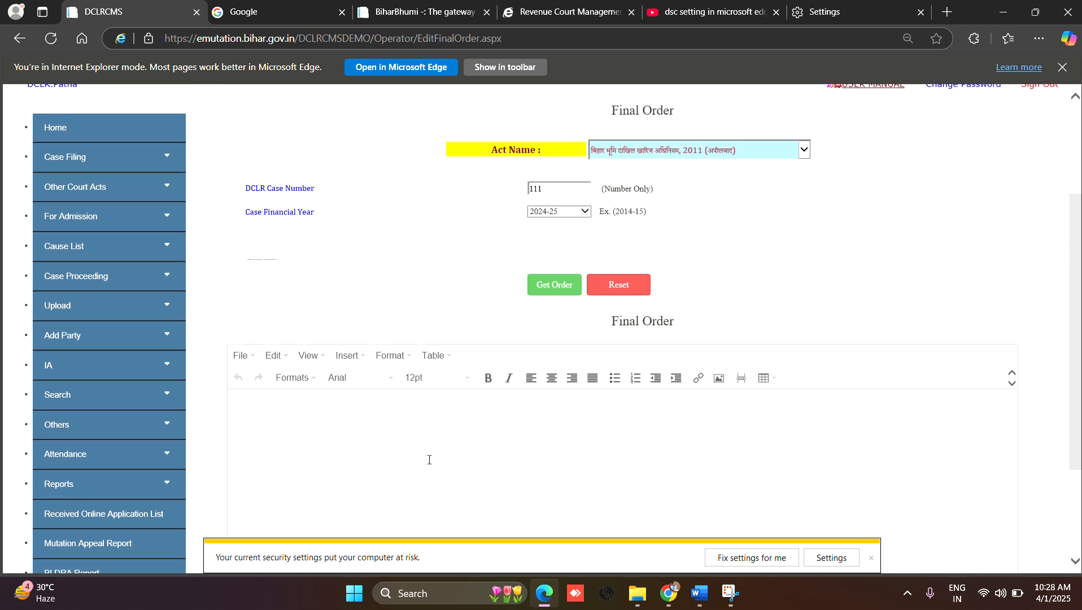
{"action": "scroll", "coordinate": [476, 280], "scroll_direction": "down", "scroll_amount": 3}
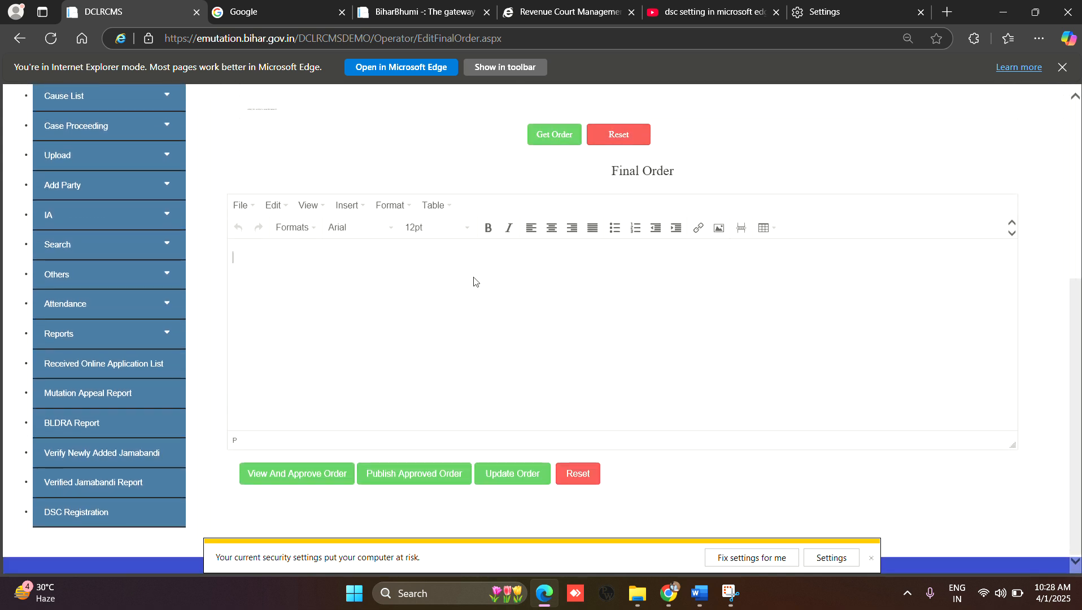
{"action": "left_click", "coordinate": [380, 283]}
{"action": "scroll", "coordinate": [380, 282], "scroll_direction": "up", "scroll_amount": 2}
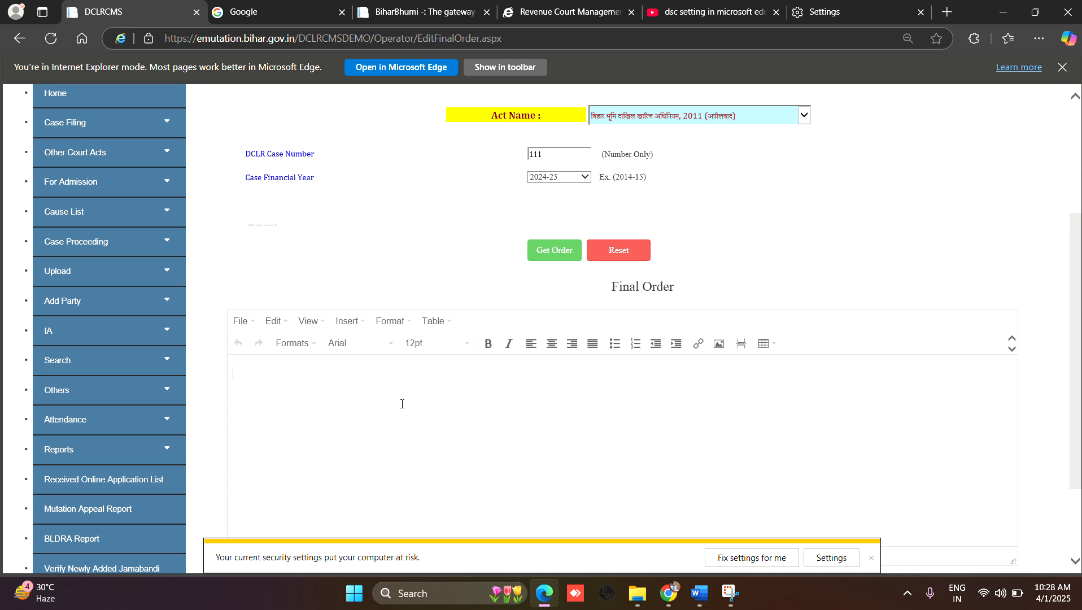
{"action": "scroll", "coordinate": [402, 404], "scroll_direction": "down", "scroll_amount": 2}
{"action": "left_click", "coordinate": [313, 473]}
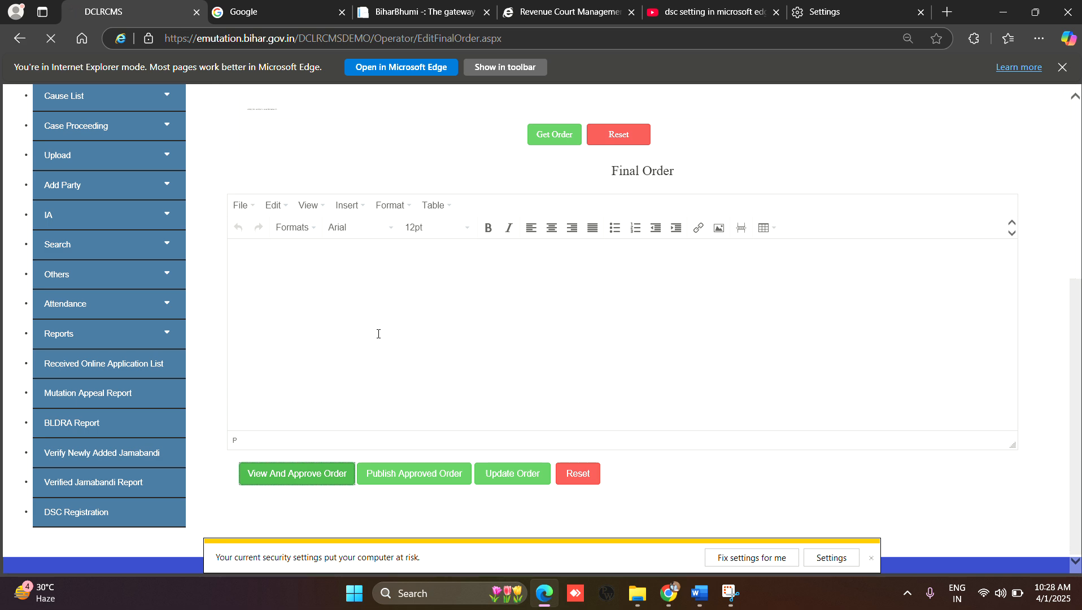
Step: Glance at the EmapiFAQ document in Word, return to the browser, and dismiss the message and order preview
{"action": "left_click", "coordinate": [700, 602]}
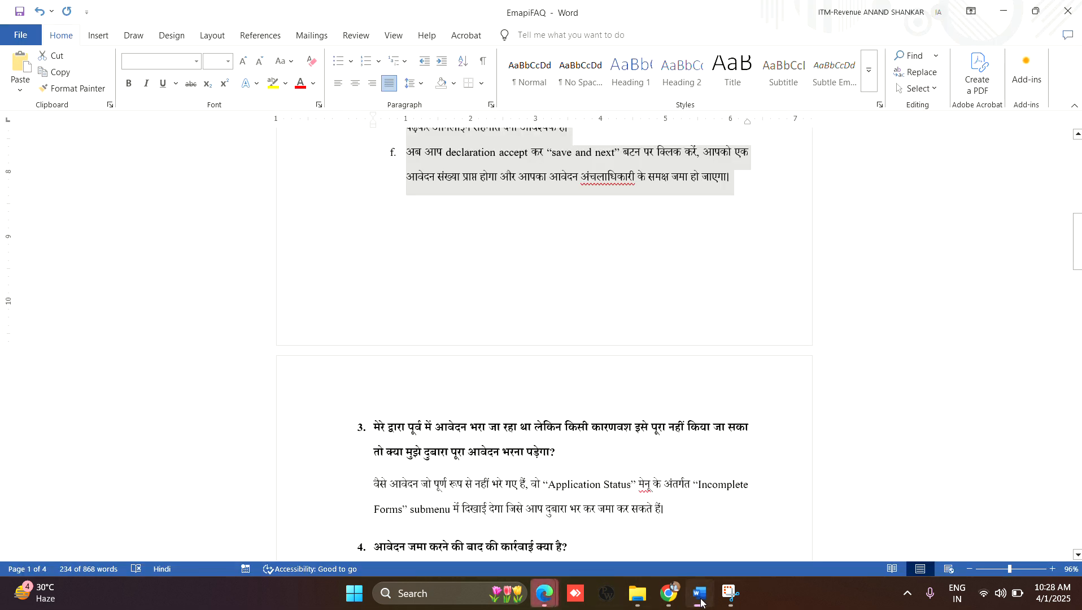
{"action": "left_click", "coordinate": [701, 602]}
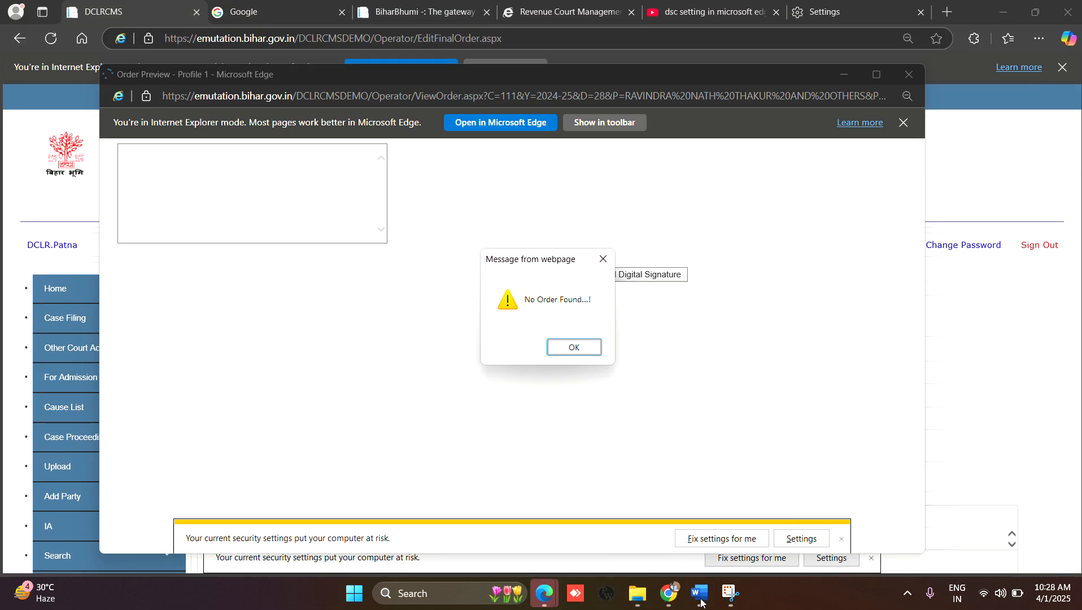
{"action": "left_click", "coordinate": [574, 348]}
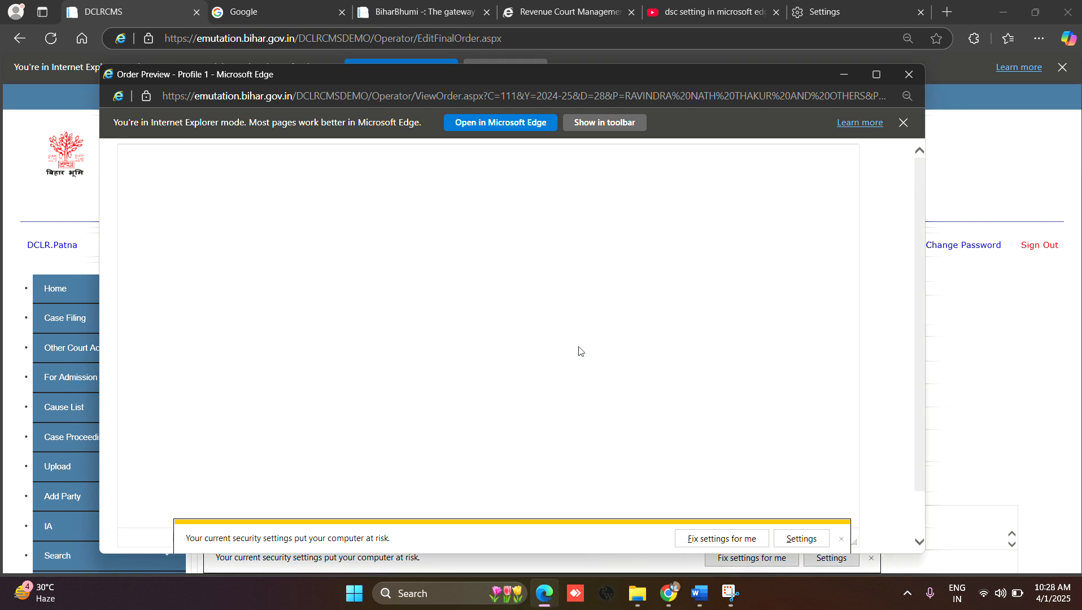
{"action": "left_click", "coordinate": [907, 75]}
Step: Retrieve the order for case 111 again and paste the copied Hindi land-measurement (भू-मापी) instructions into the order editor
{"action": "scroll", "coordinate": [533, 338], "scroll_direction": "down", "scroll_amount": 3}
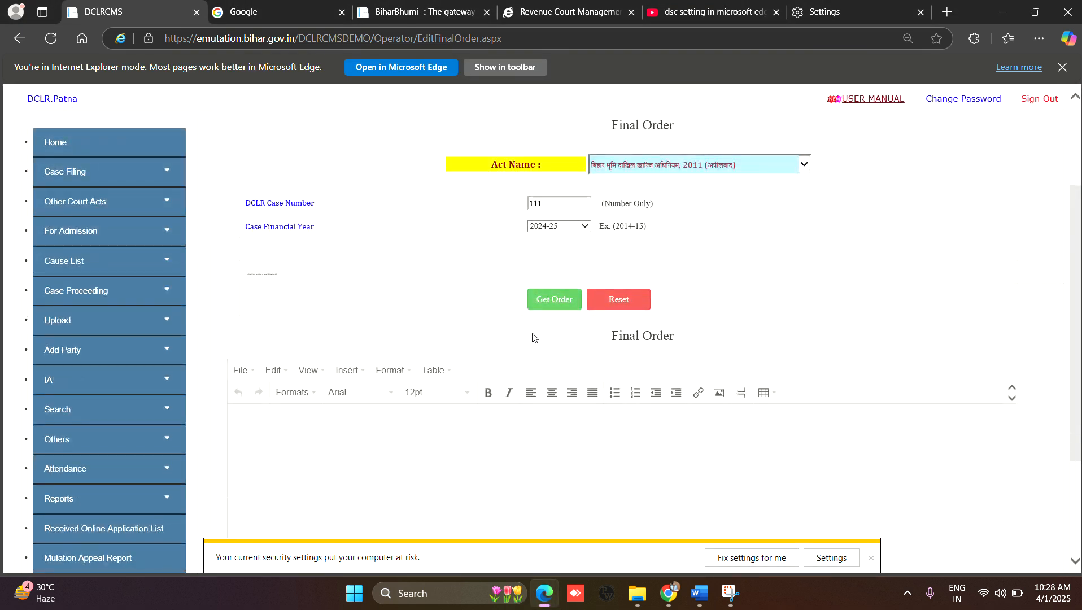
{"action": "left_click", "coordinate": [561, 302]}
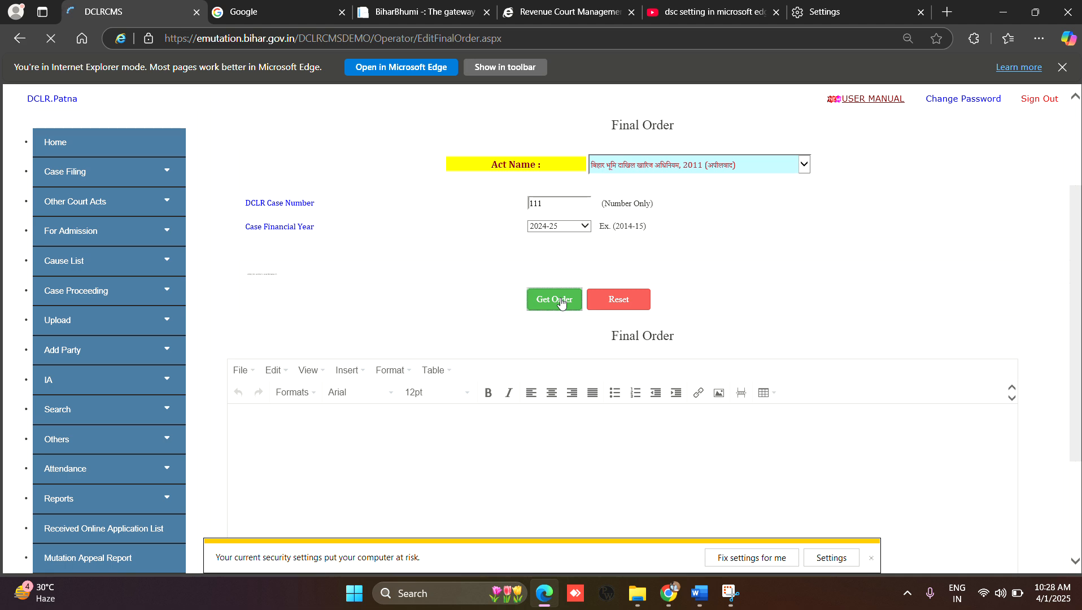
{"action": "scroll", "coordinate": [562, 298], "scroll_direction": "down", "scroll_amount": 4}
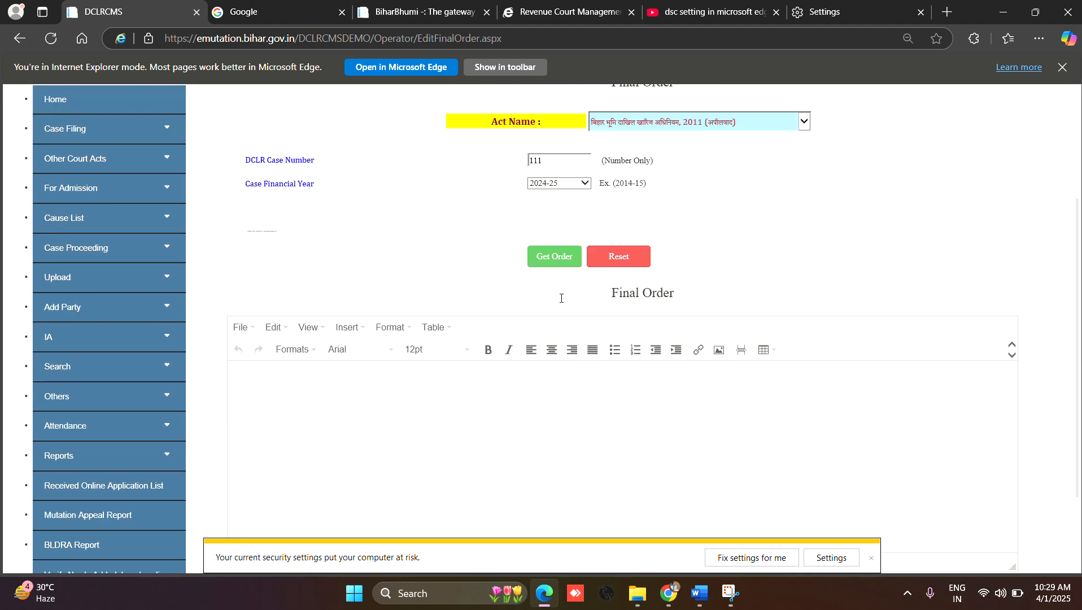
{"action": "scroll", "coordinate": [537, 328], "scroll_direction": "down", "scroll_amount": 1}
{"action": "left_click", "coordinate": [483, 388]}
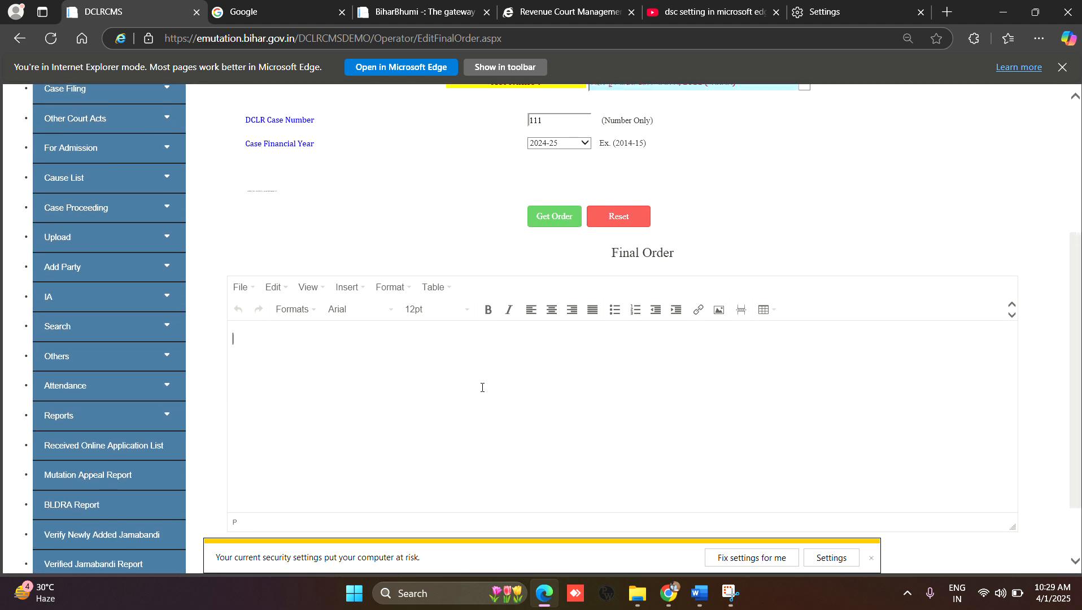
{"action": "key", "text": "ctrl+v"}
{"action": "scroll", "coordinate": [483, 387], "scroll_direction": "down", "scroll_amount": 2}
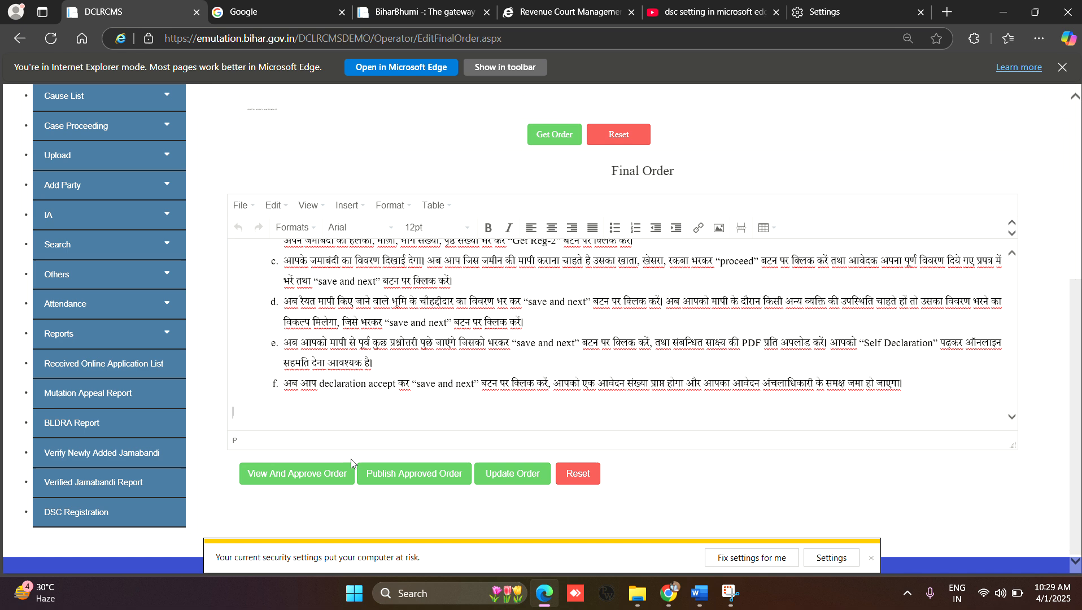
Step: Try to view and approve the order with the pasted text, then dismiss the message and close the order preview
{"action": "left_click", "coordinate": [323, 478]}
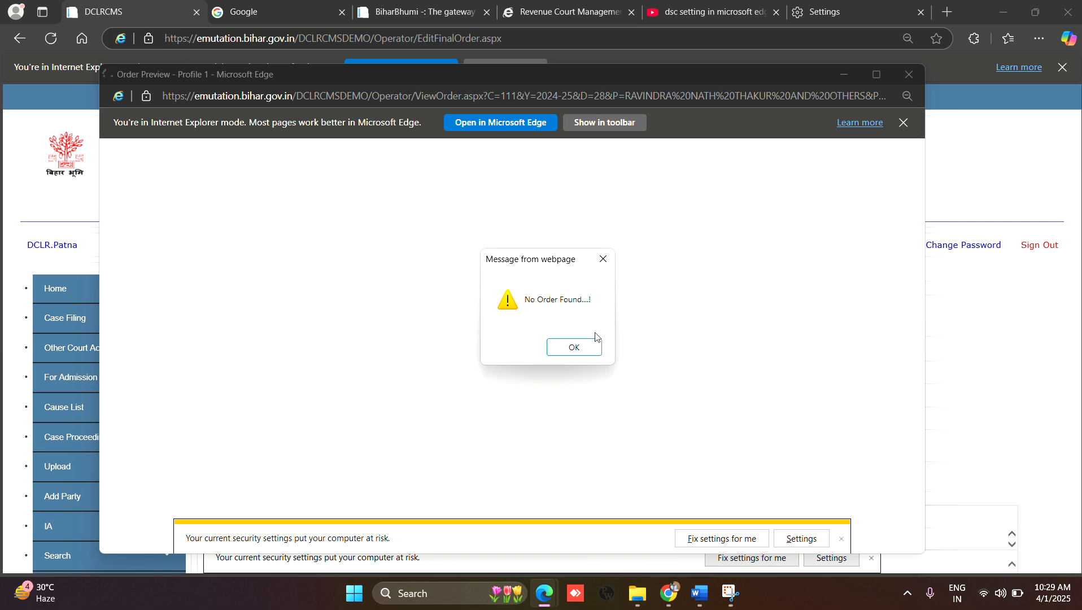
{"action": "left_click", "coordinate": [578, 348]}
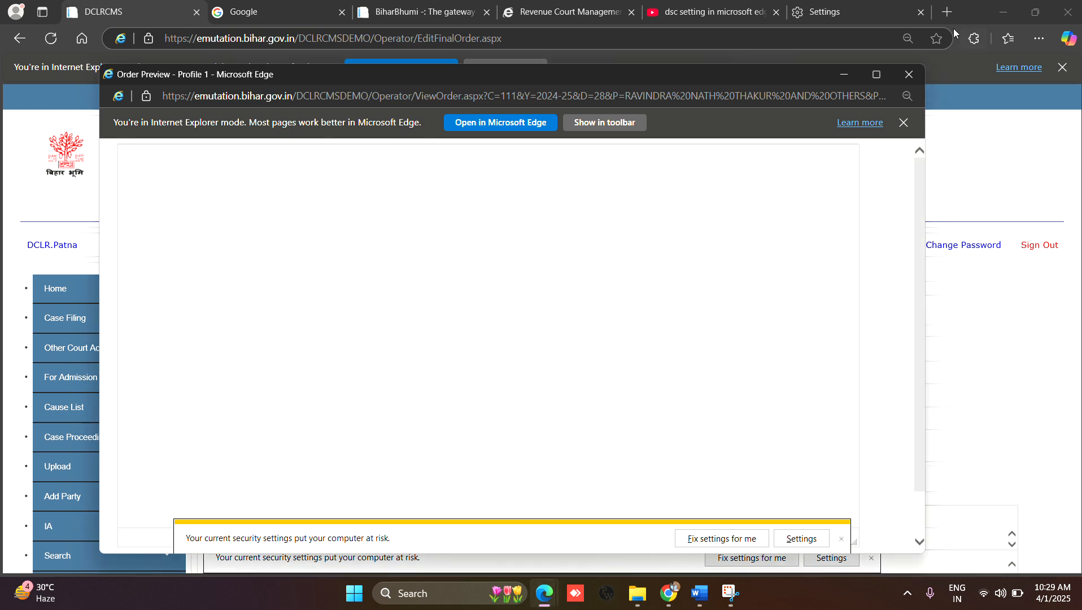
{"action": "left_click", "coordinate": [912, 76]}
Step: Try to update the final order with the pasted text and dismiss the resulting message
{"action": "scroll", "coordinate": [622, 339], "scroll_direction": "down", "scroll_amount": 3}
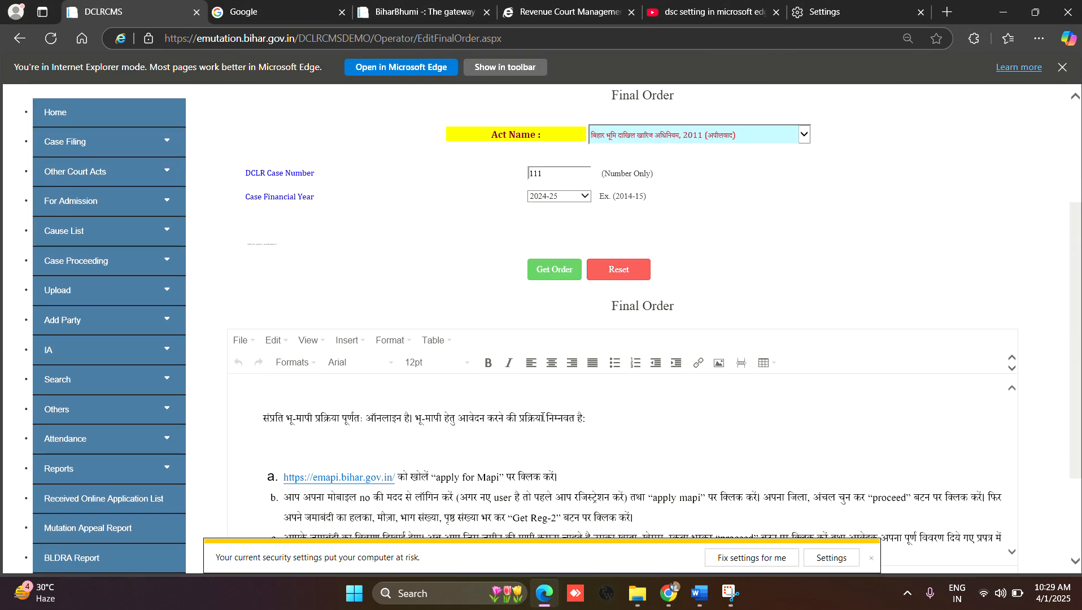
{"action": "scroll", "coordinate": [622, 452], "scroll_direction": "down", "scroll_amount": 5}
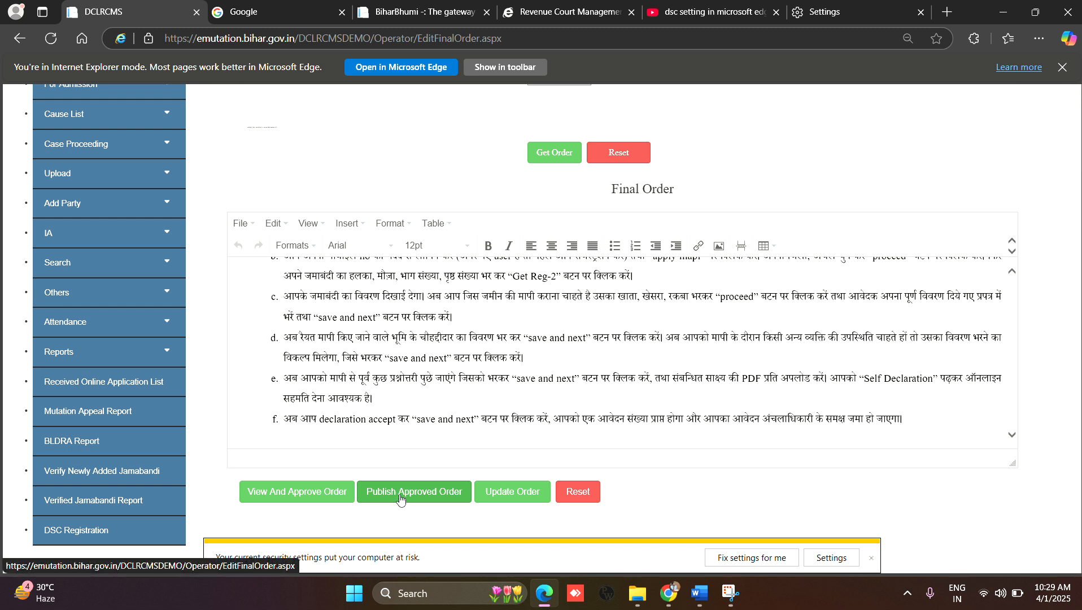
{"action": "left_click", "coordinate": [513, 491]}
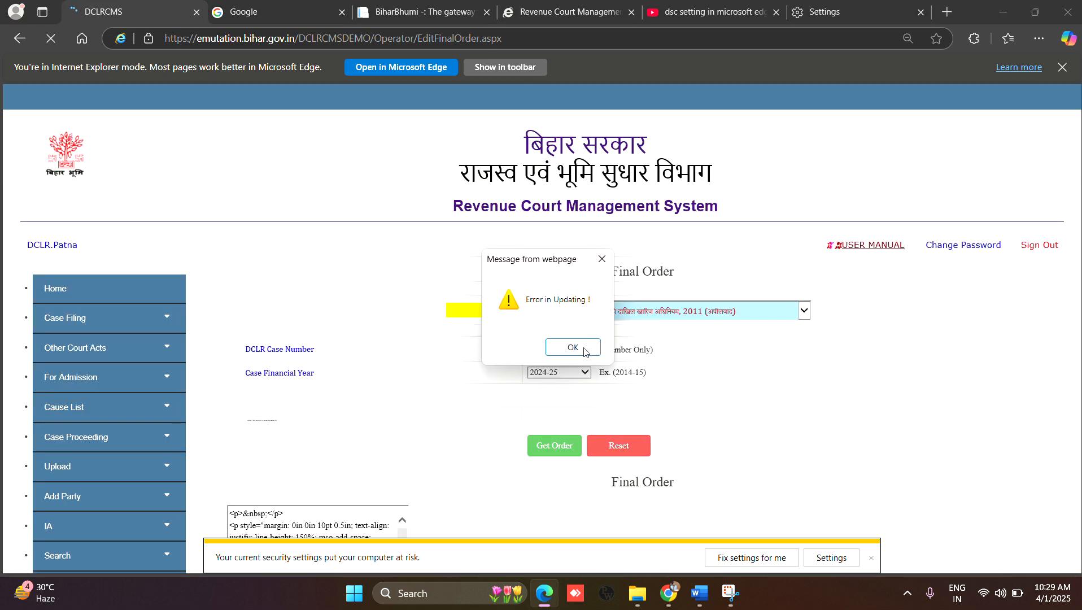
{"action": "left_click", "coordinate": [585, 346]}
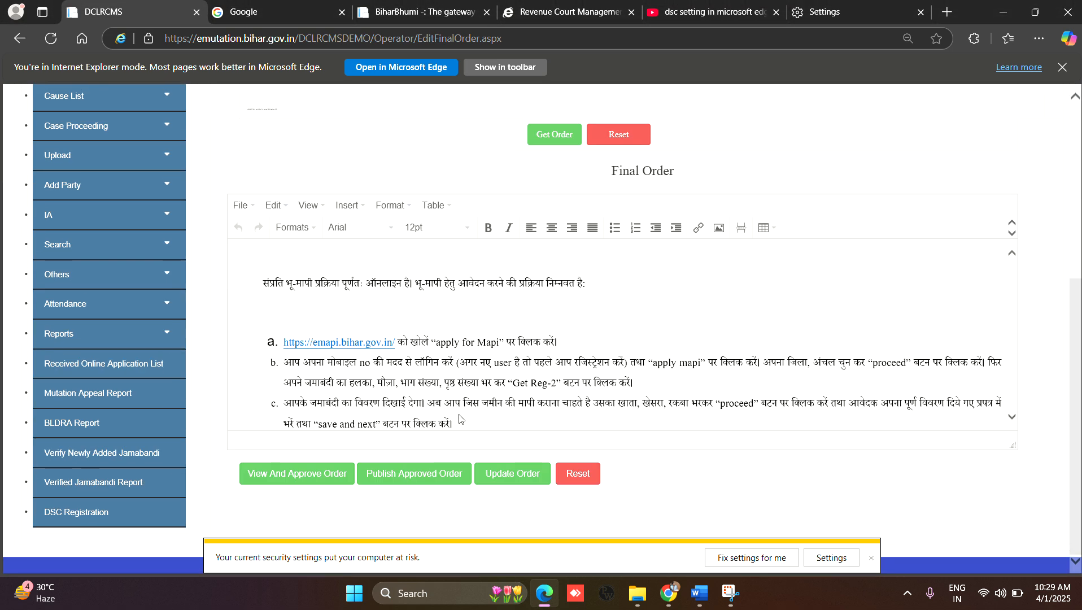
{"action": "scroll", "coordinate": [459, 418], "scroll_direction": "up", "scroll_amount": 5}
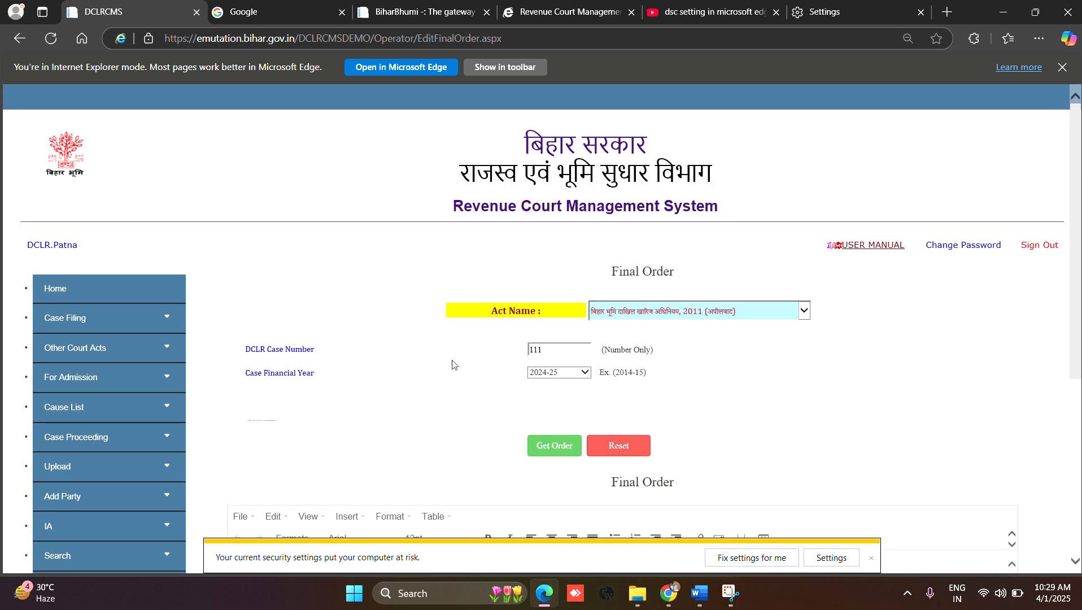